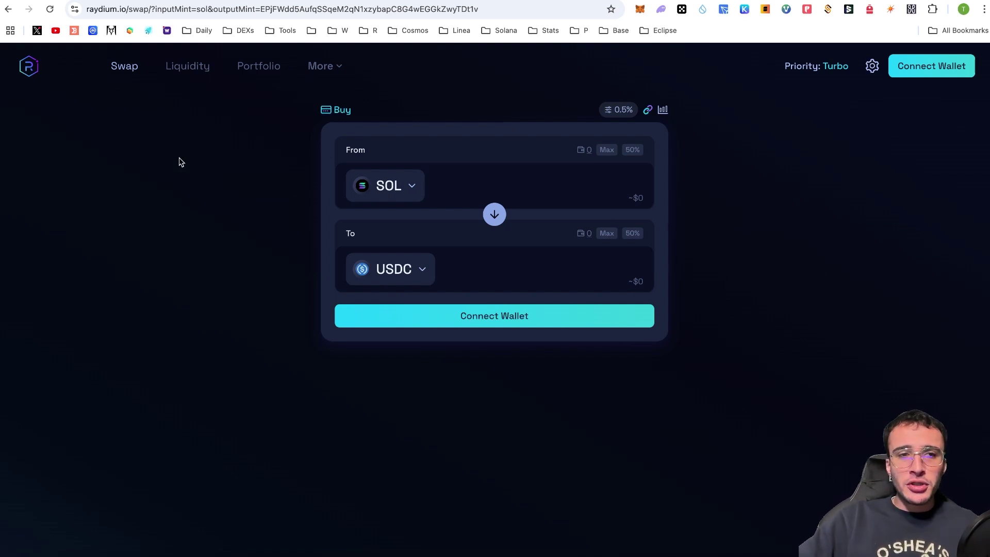
Browse the Liquidity pools list and the More pages, then return to the Swap page.
left_click(187, 72)
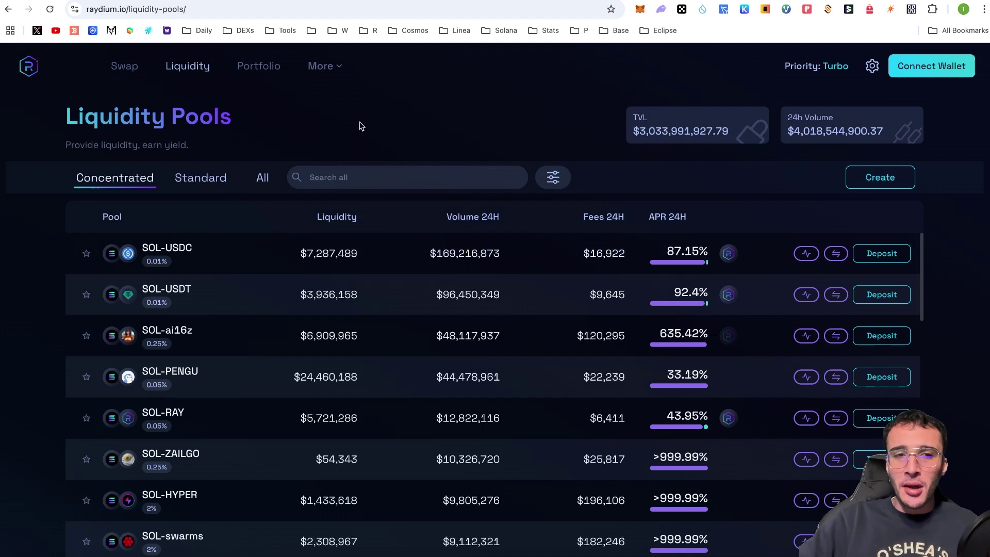
left_click(336, 74)
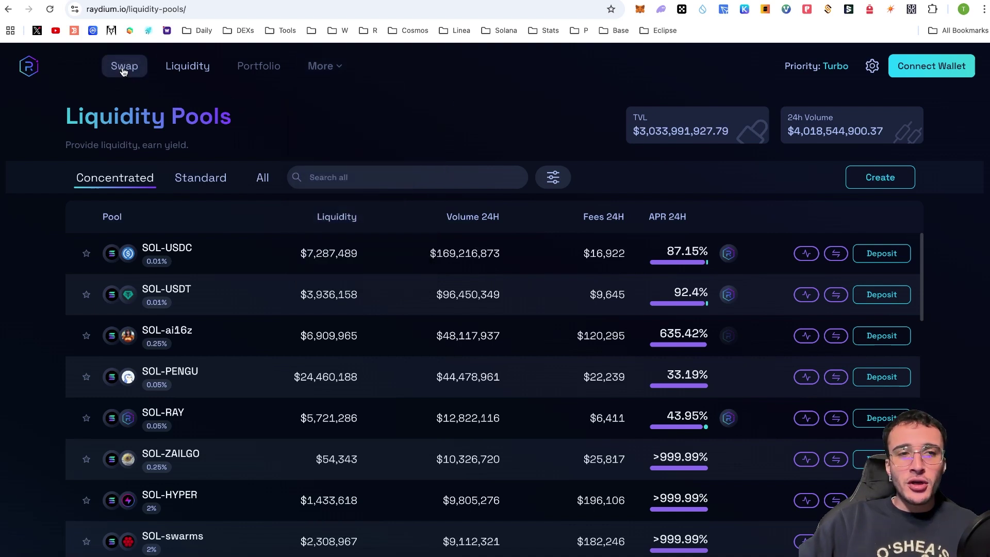
left_click(124, 66)
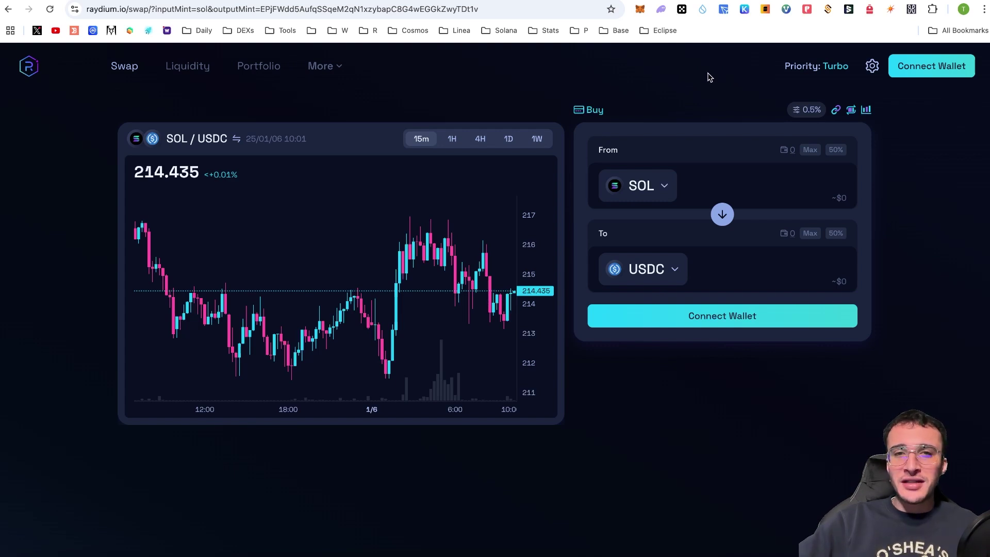
Unlock the Phantom wallet with its password and dismiss the popup.
left_click(660, 8)
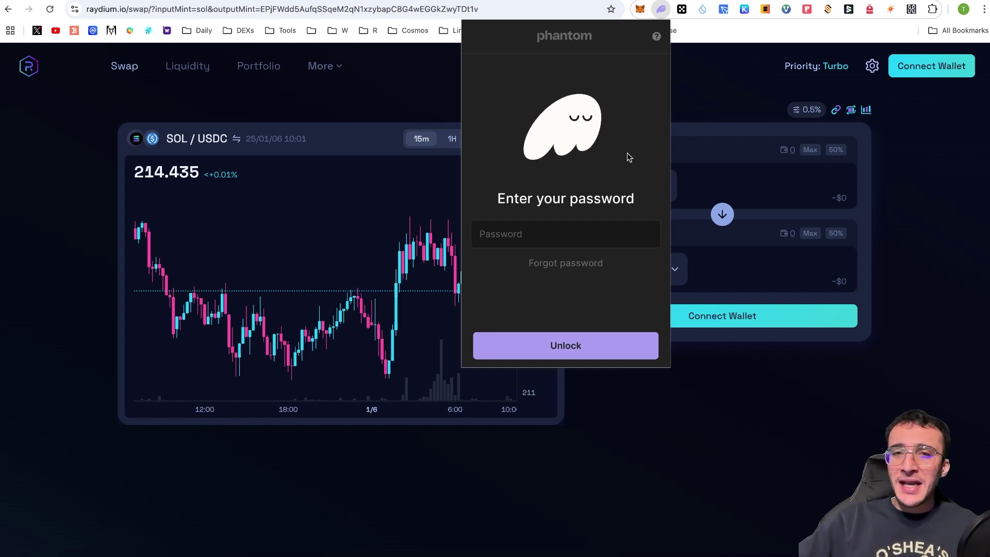
key("Return")
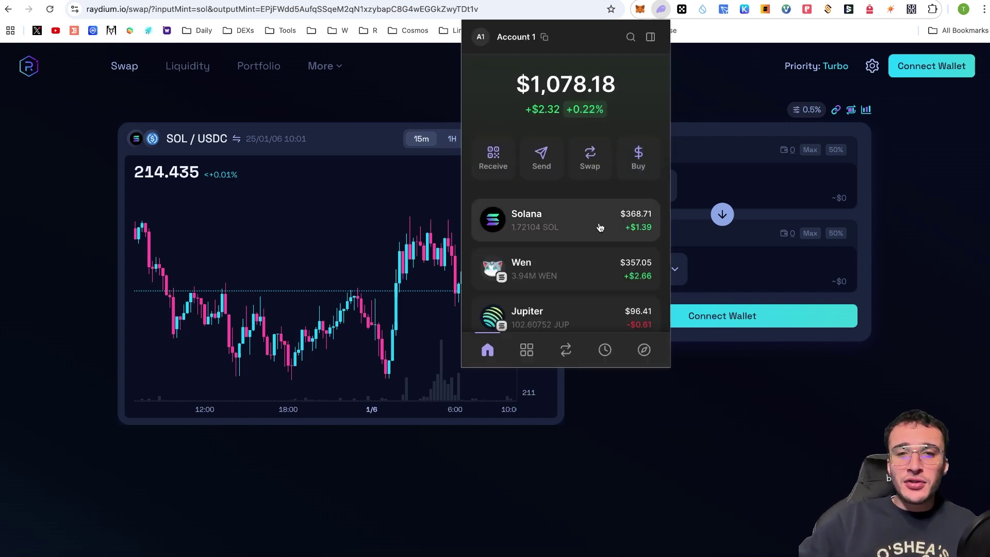
left_click(974, 223)
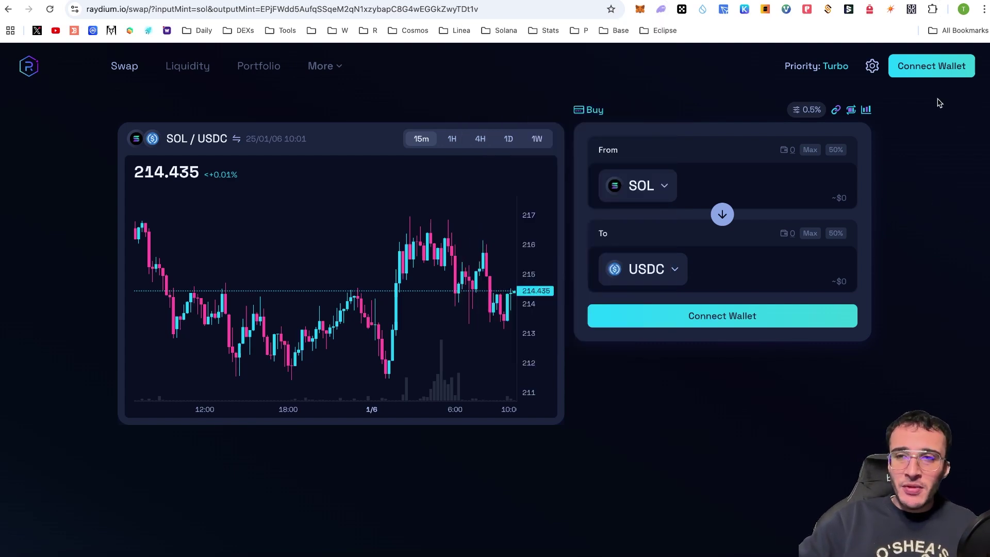
Connect the Phantom wallet to Raydium, showing a 1.721036937 SOL balance.
left_click(927, 74)
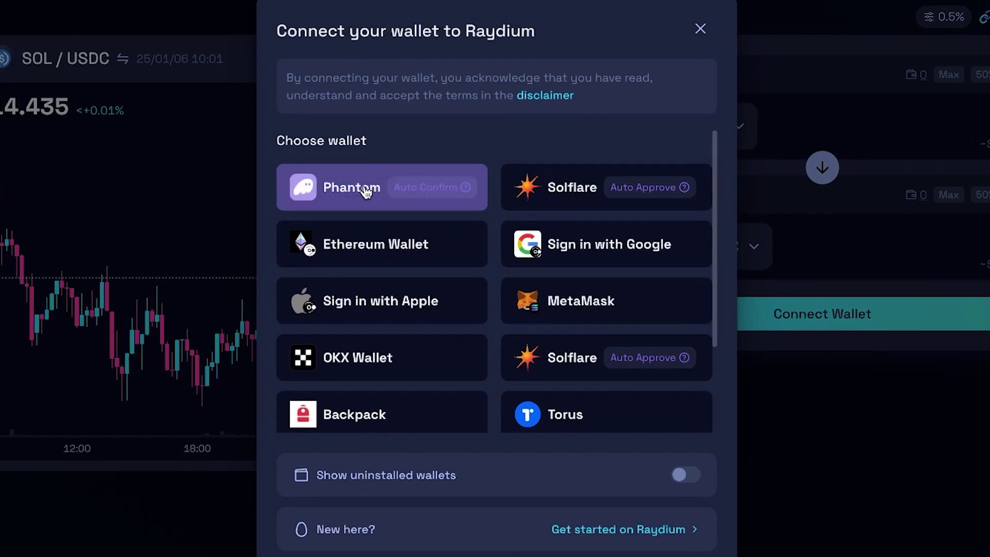
left_click(374, 181)
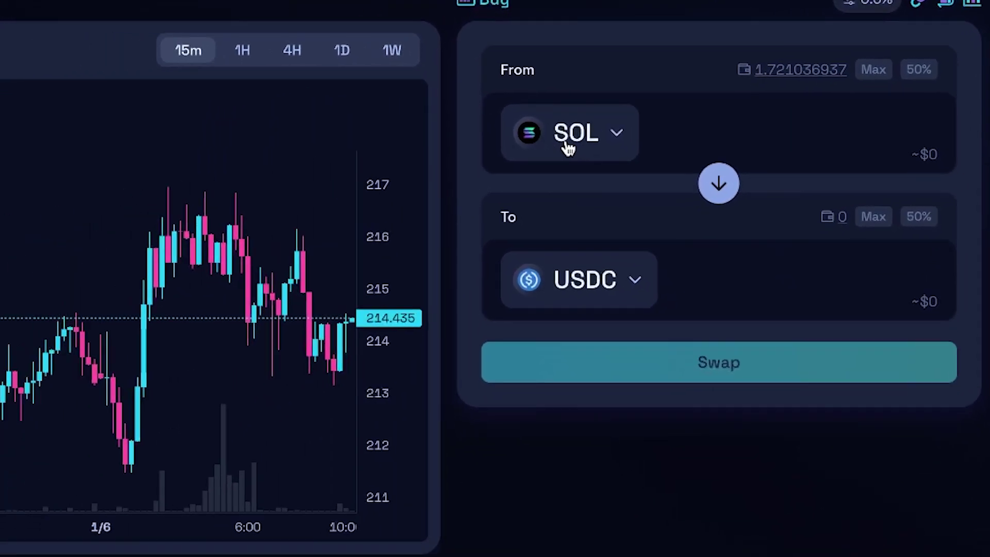
Enter a 0.04 SOL-to-USDC swap quoting 8.572538 USDC and reveal its routing and fee details.
left_click(332, 189)
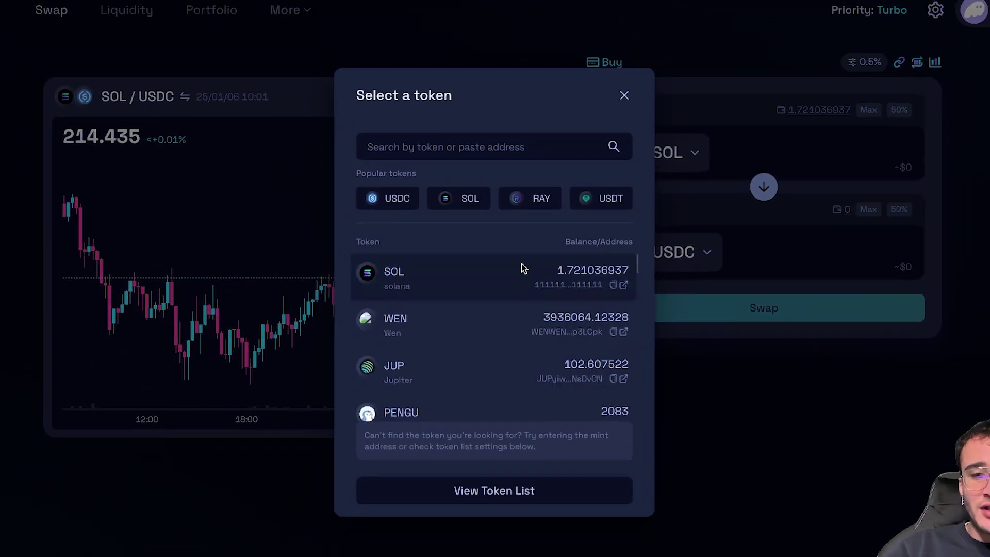
left_click(495, 276)
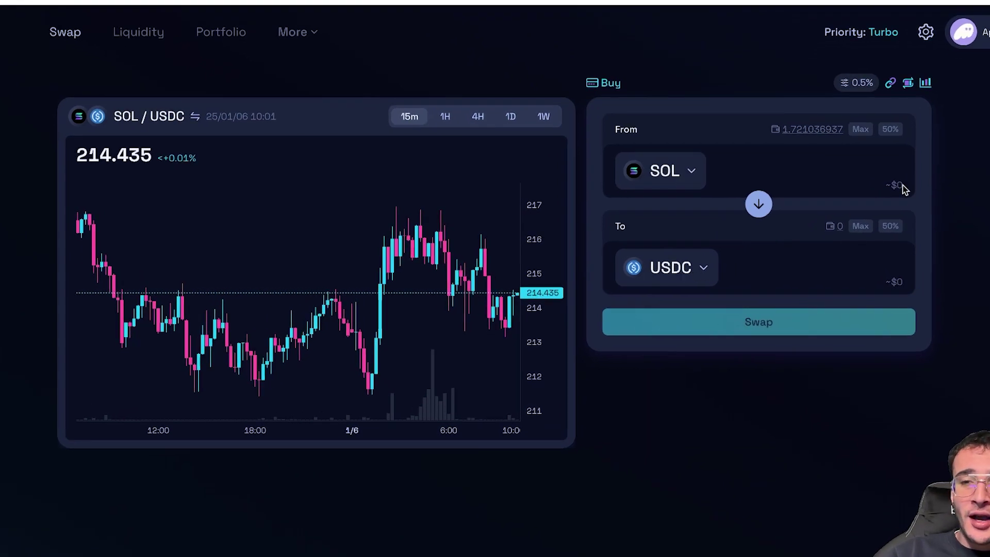
mouse_move(895, 170)
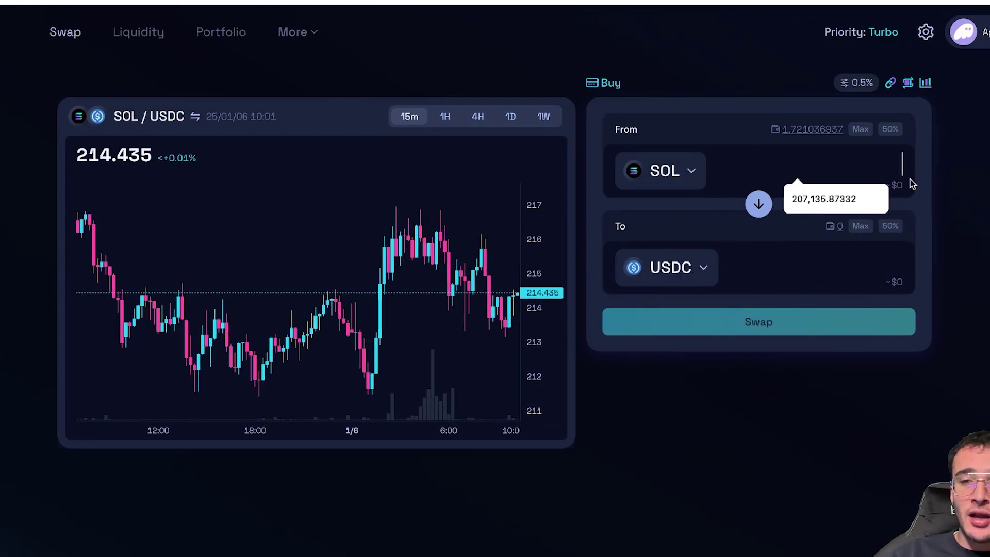
left_click(910, 179)
type("0.04")
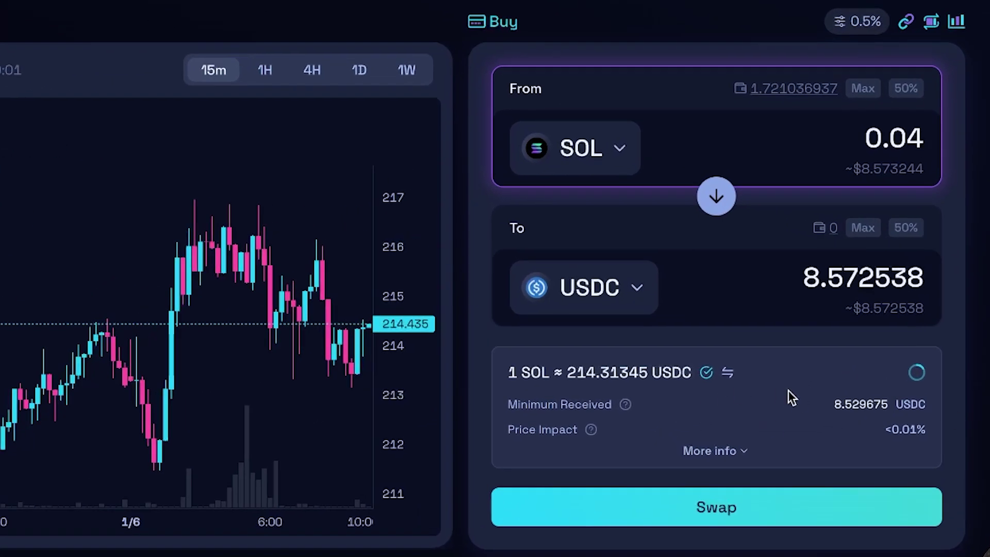
left_click(727, 456)
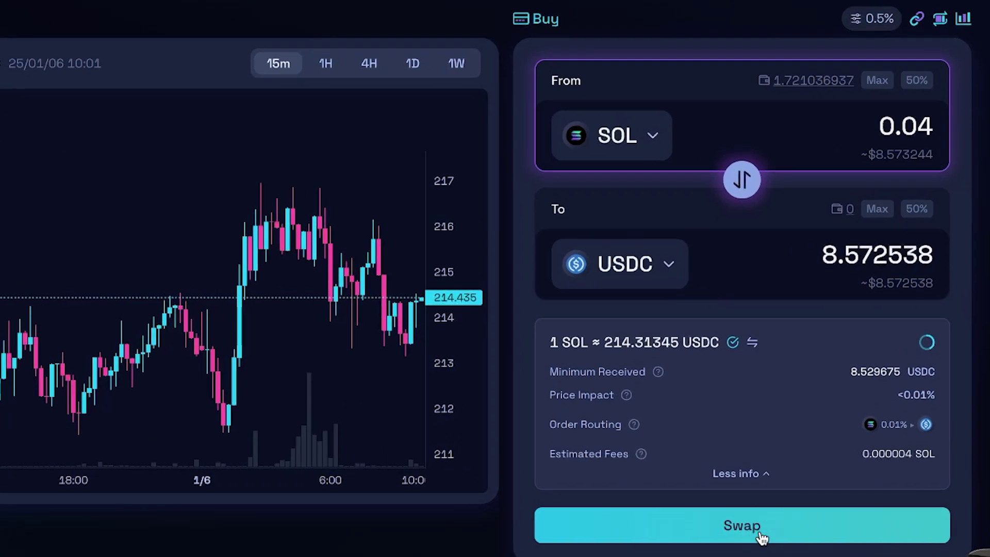
Submit the 0.04 SOL swap and confirm the transaction in Phantom.
left_click(762, 536)
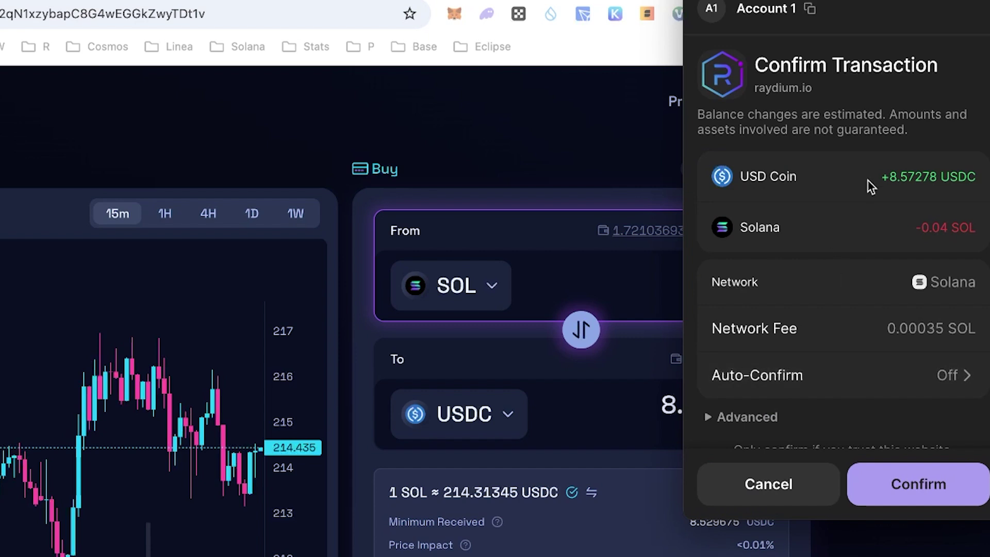
scroll(893, 240, "down", 1)
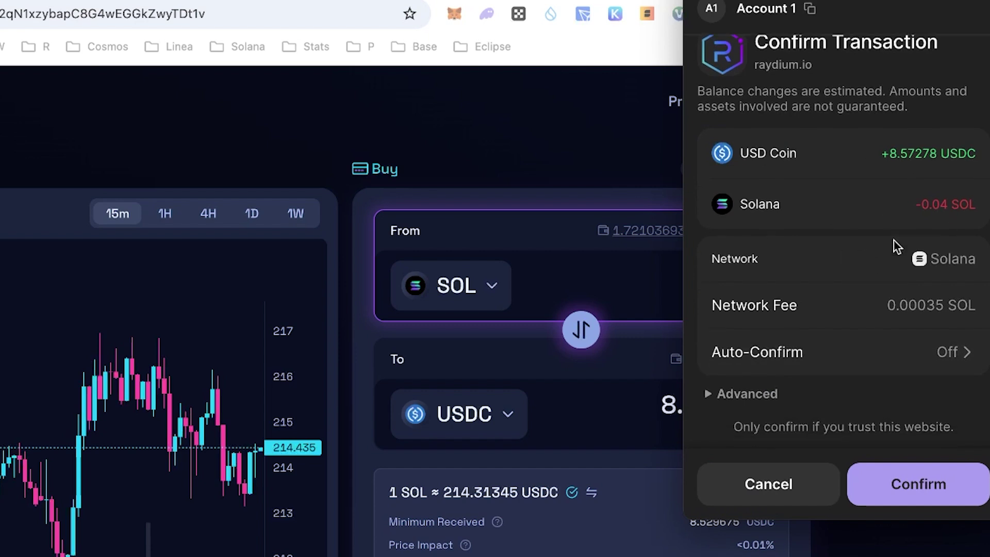
left_click(918, 483)
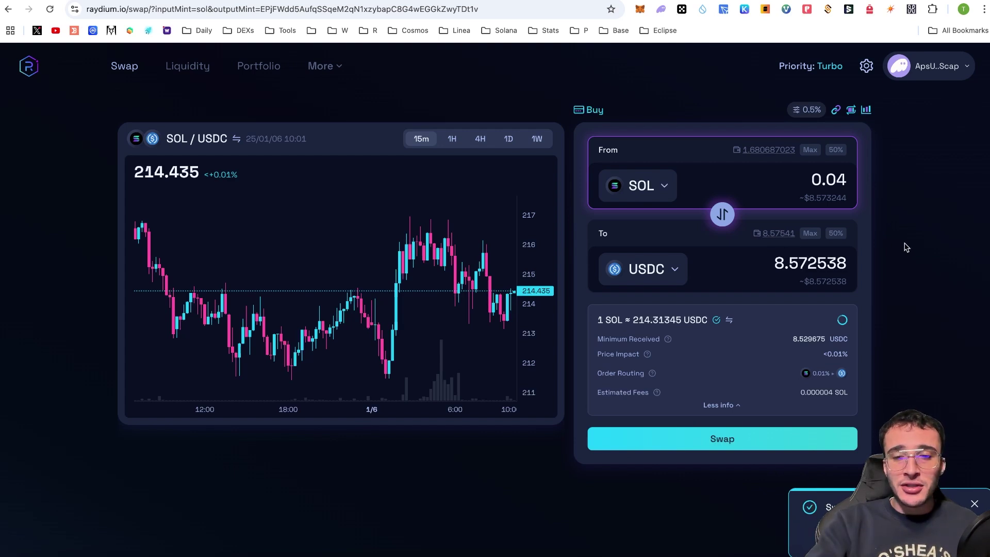
left_click(661, 9)
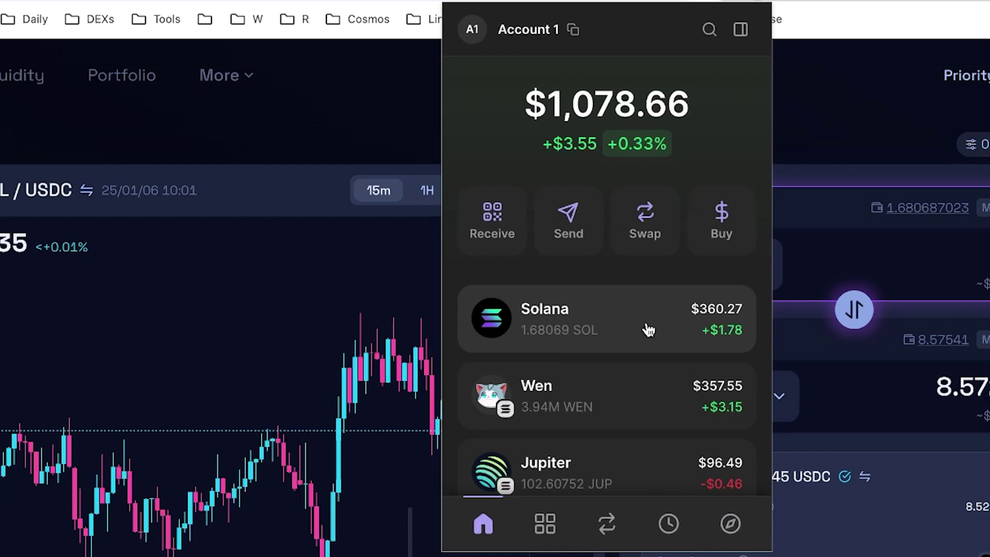
scroll(648, 330, "down", 10)
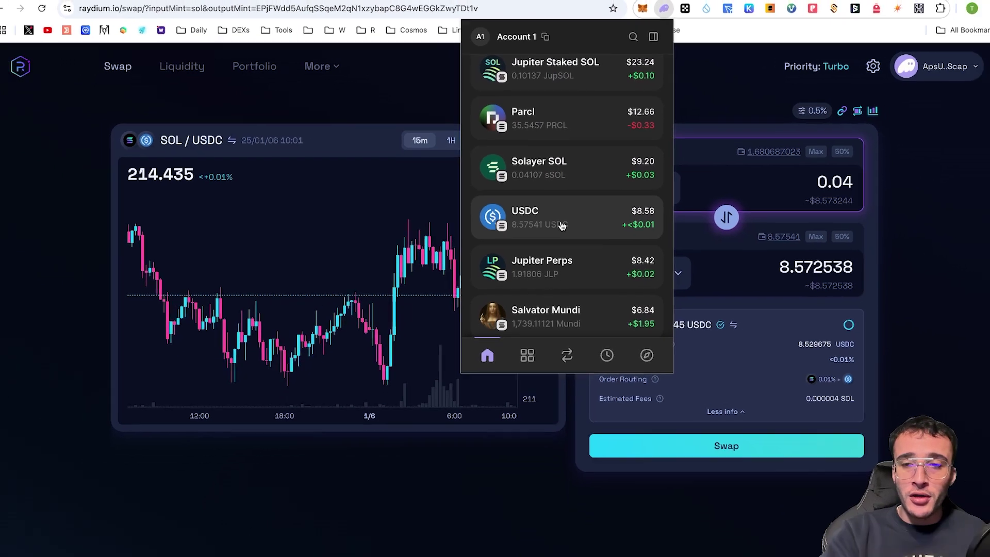
left_click(755, 271)
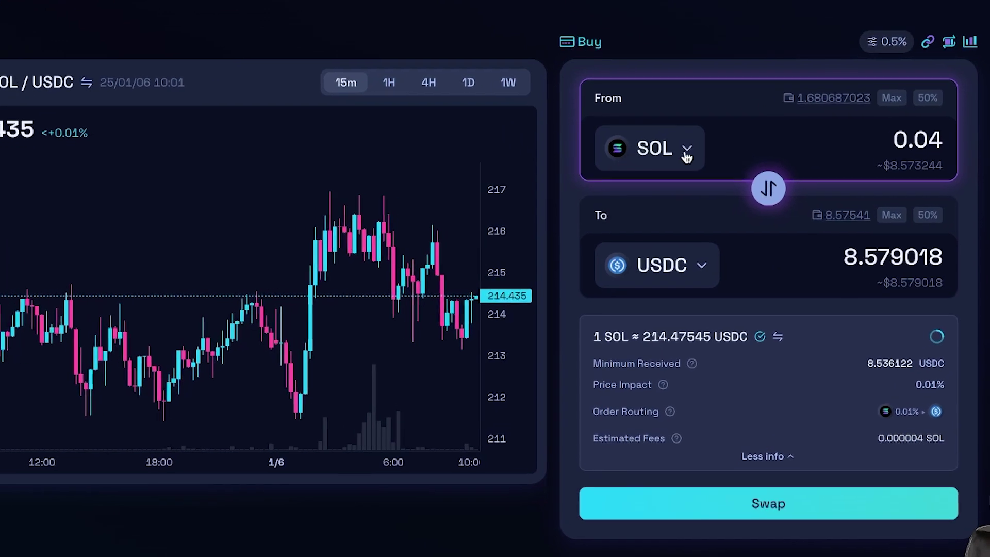
Swap the full 8.57541 USDC balance back to SOL and approve it in Phantom.
left_click(770, 196)
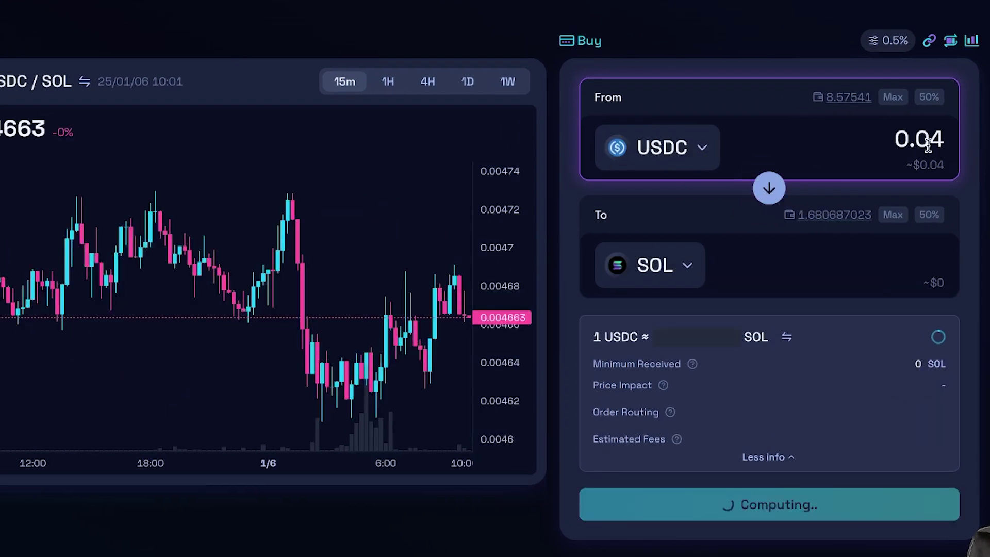
left_click(892, 97)
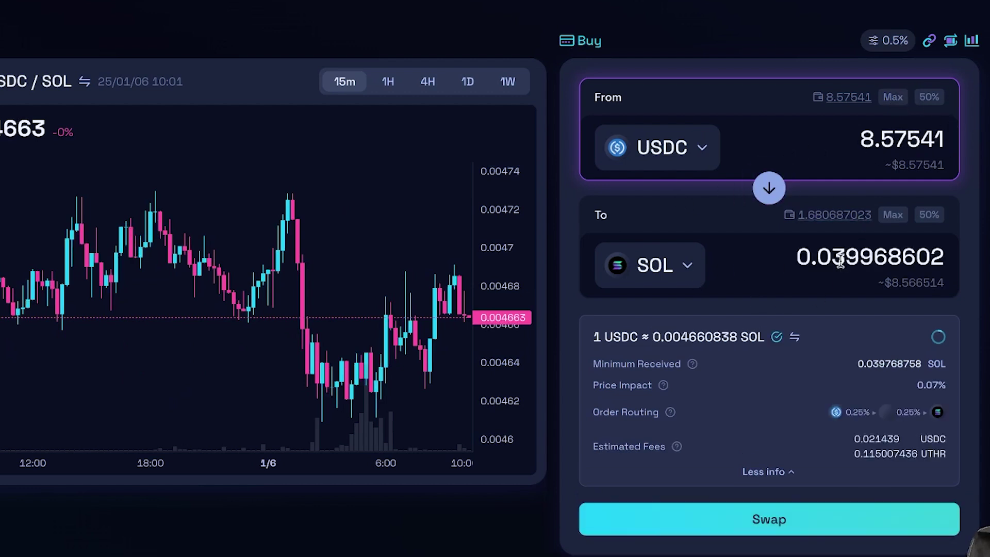
left_click(681, 270)
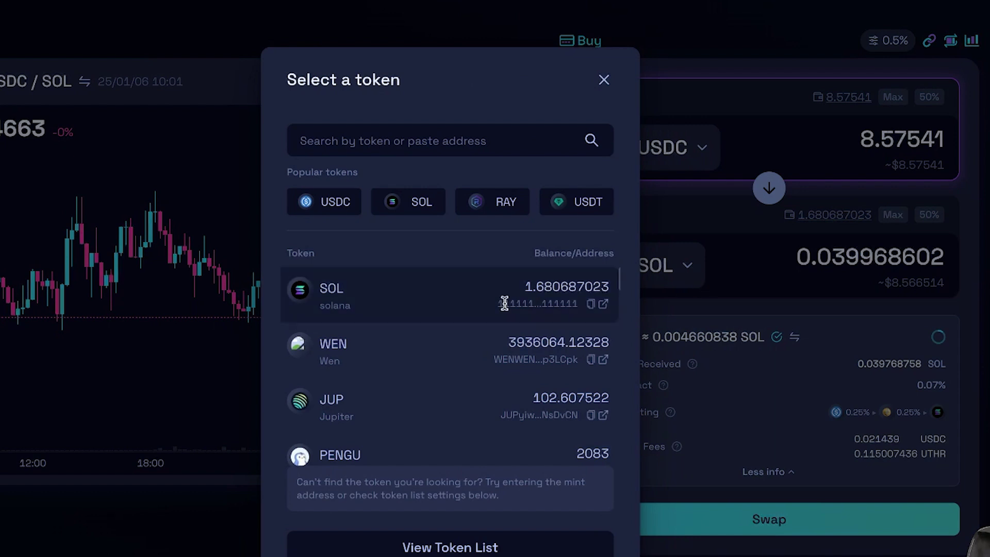
scroll(498, 334, "down", 6)
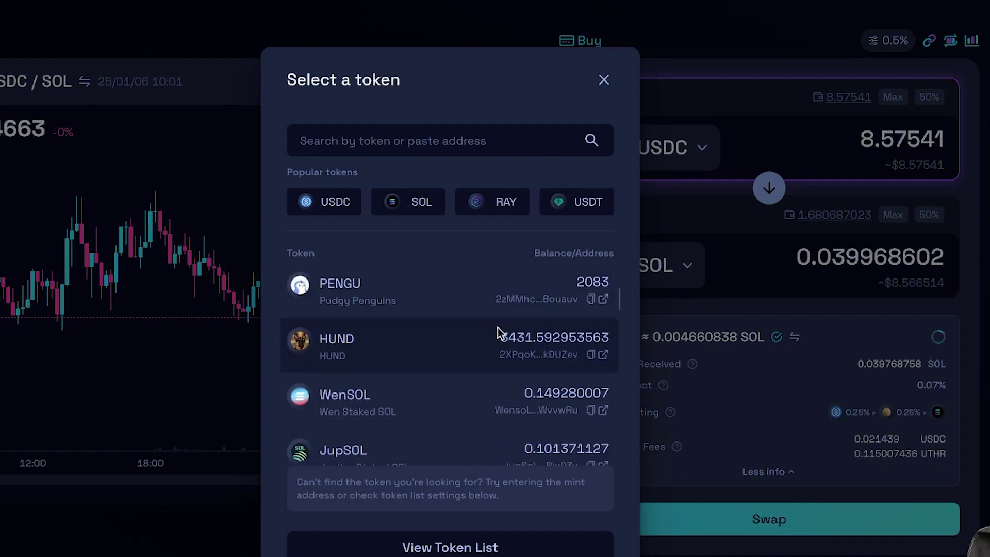
scroll(497, 327, "down", 4)
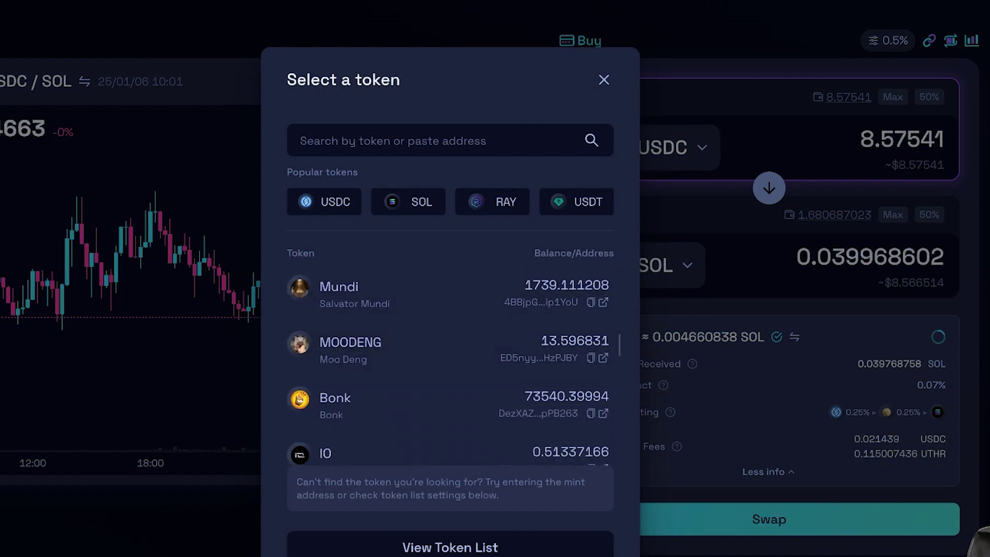
left_click(859, 357)
left_click(802, 522)
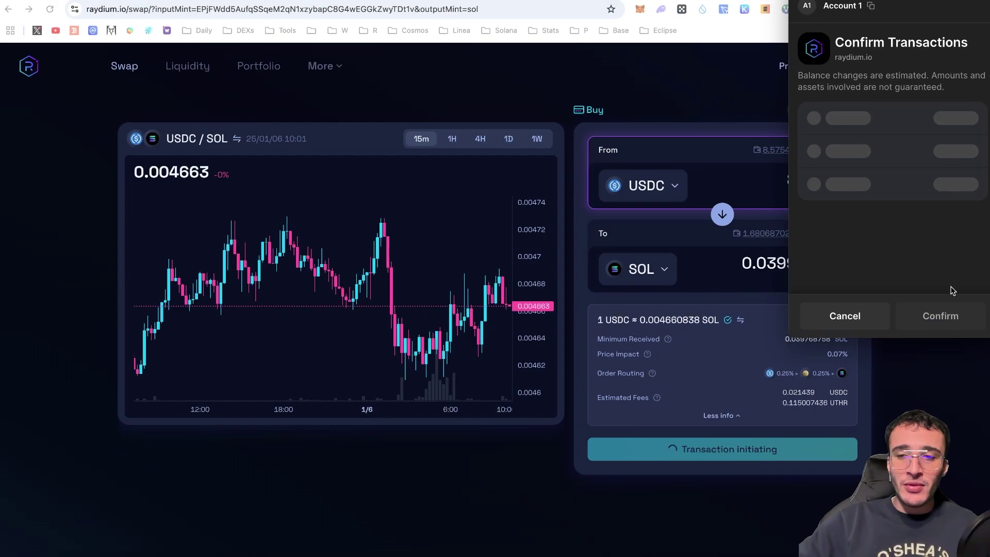
left_click(941, 315)
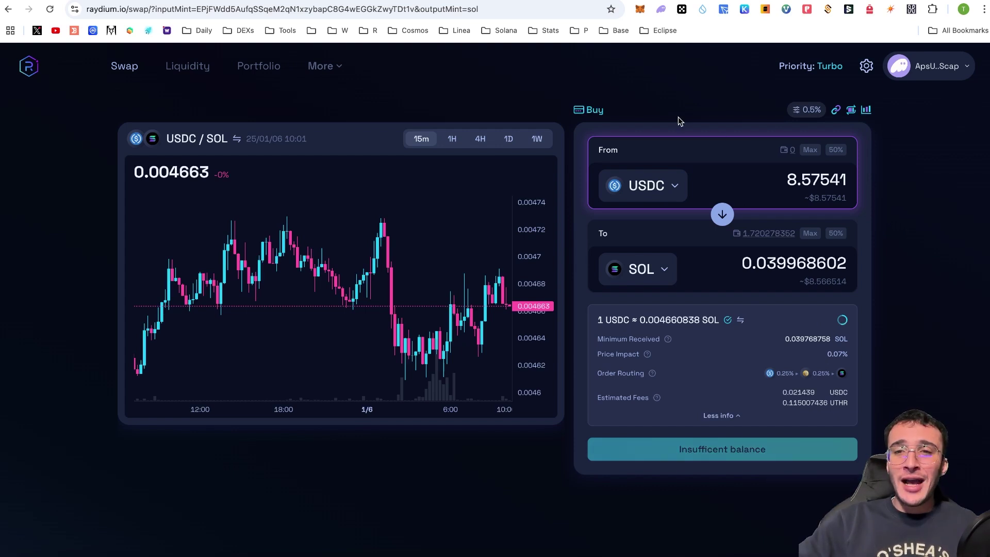
Open the Liquidity Pools list, with SOL-USDC at 87.15% 24H APR on top.
left_click(207, 69)
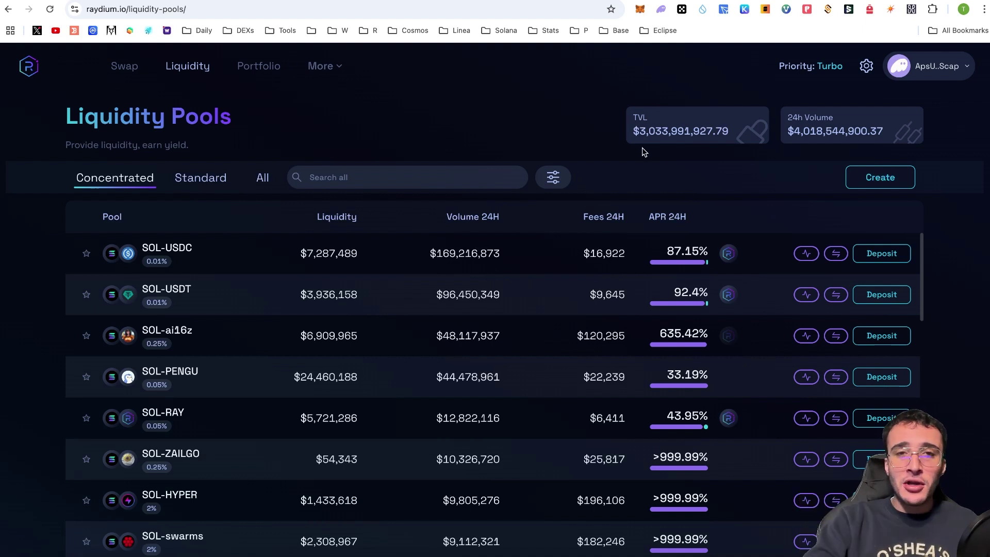
mouse_move(169, 251)
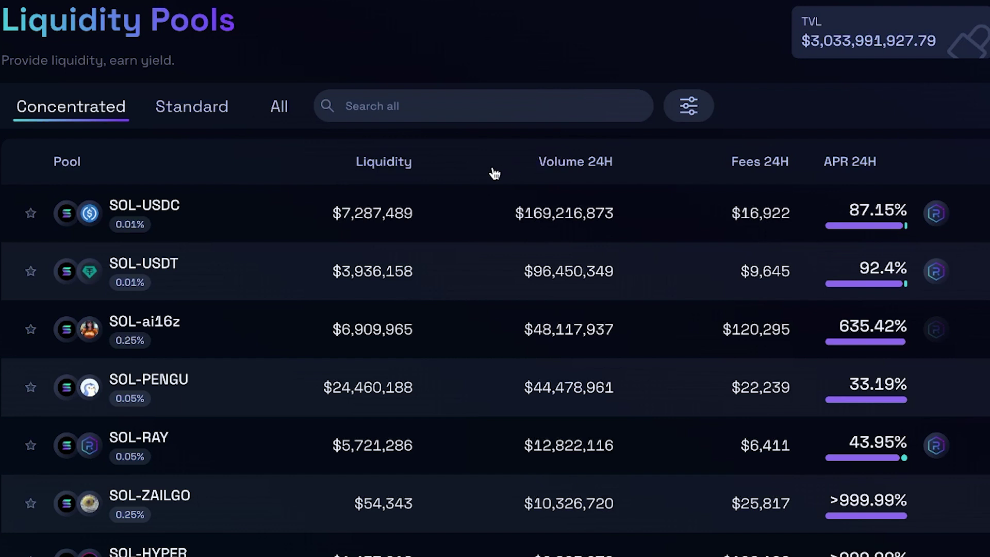
Sort the concentrated pools by liquidity, then by 24H volume, putting SOL-USDC first.
left_click(407, 163)
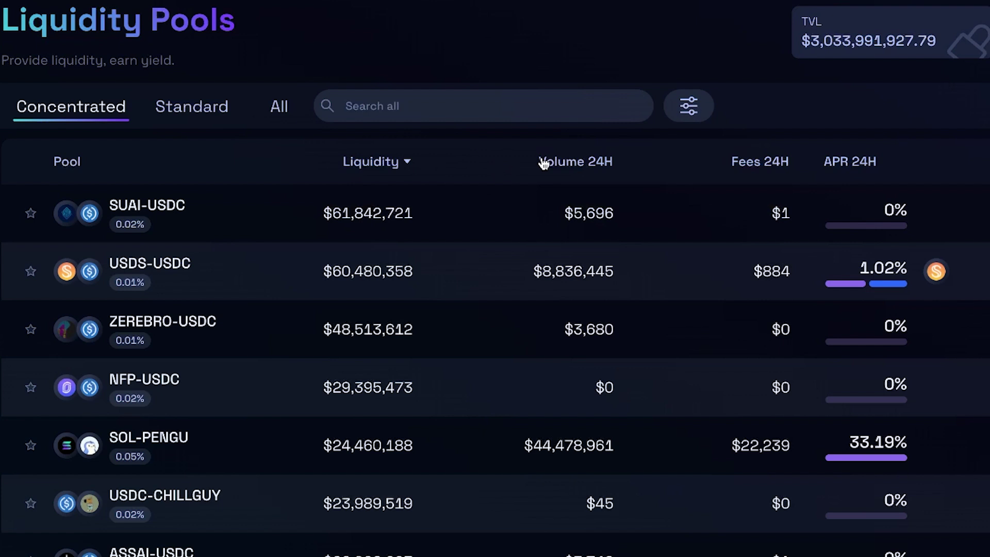
left_click(600, 170)
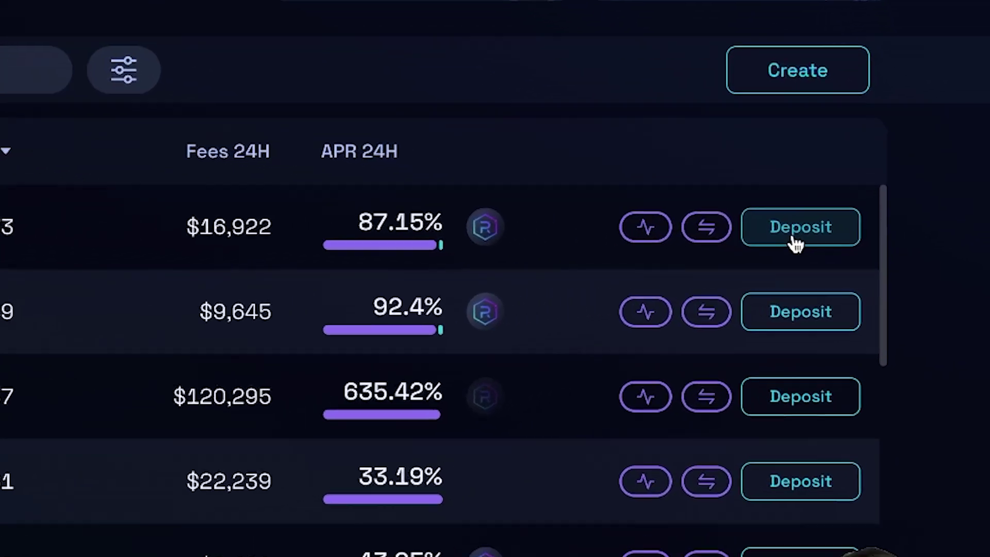
Open the SOL-USDC pool's deposit page to create a concentrated position.
left_click(882, 257)
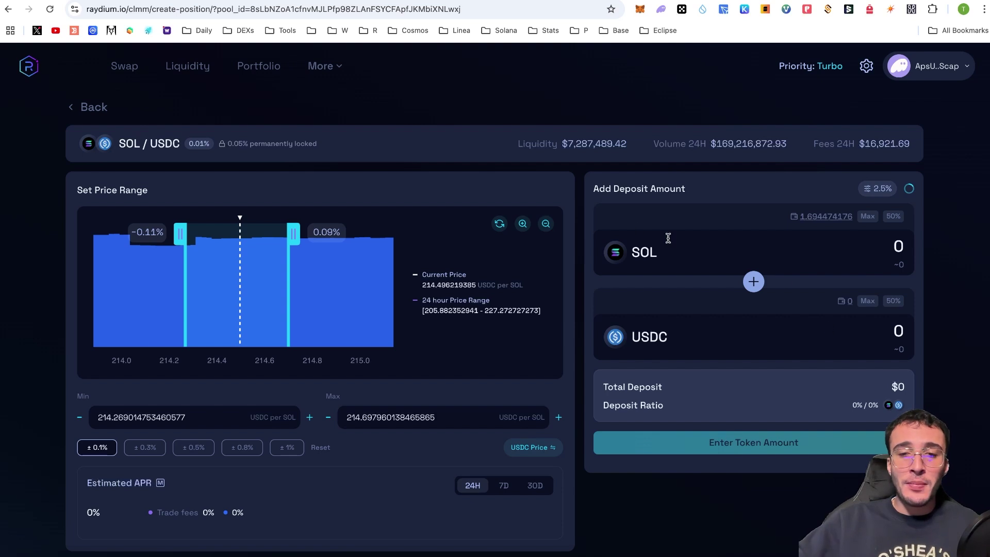
Swap 0.044 SOL for about 9.44 USDC and approve it in Phantom.
left_click(124, 66)
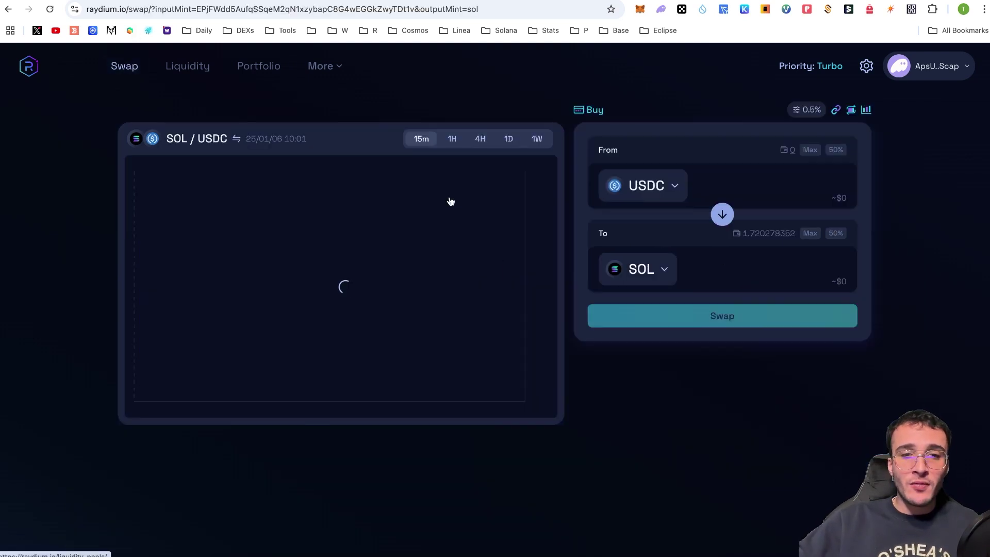
left_click(722, 215)
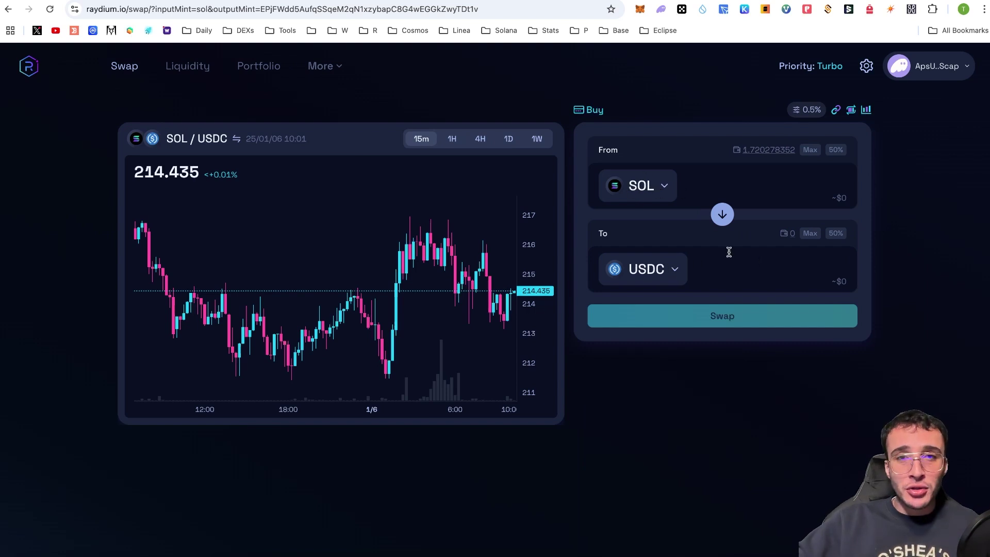
left_click(814, 180)
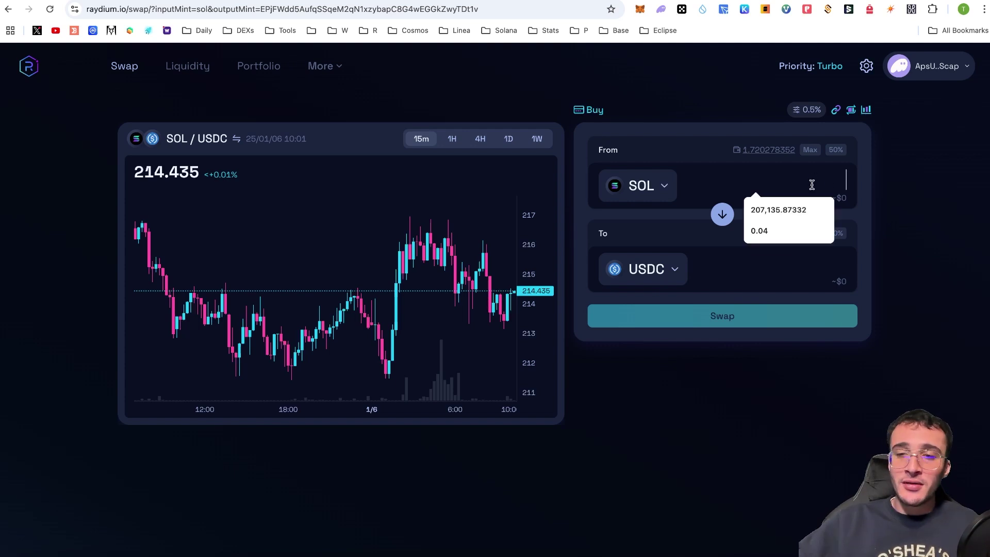
type("0.0")
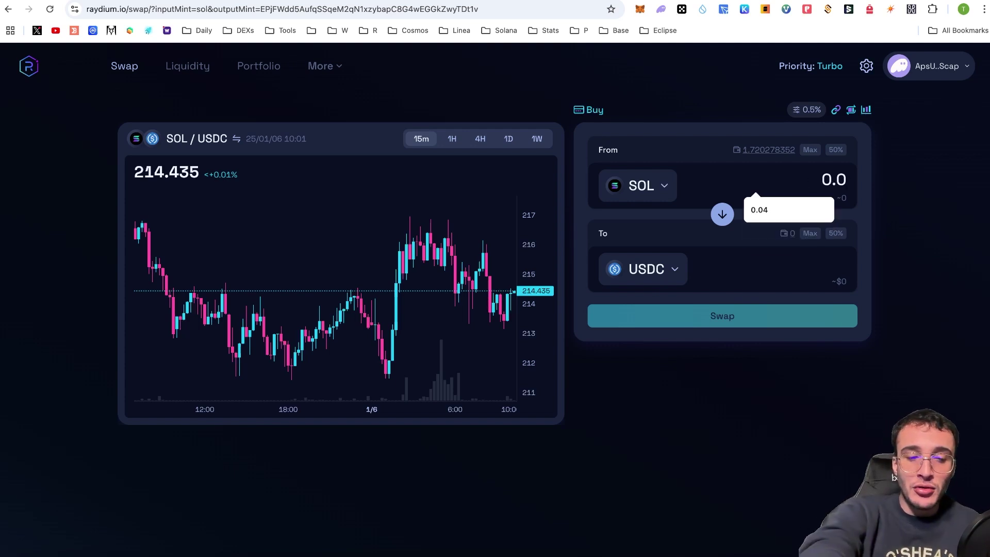
type("44")
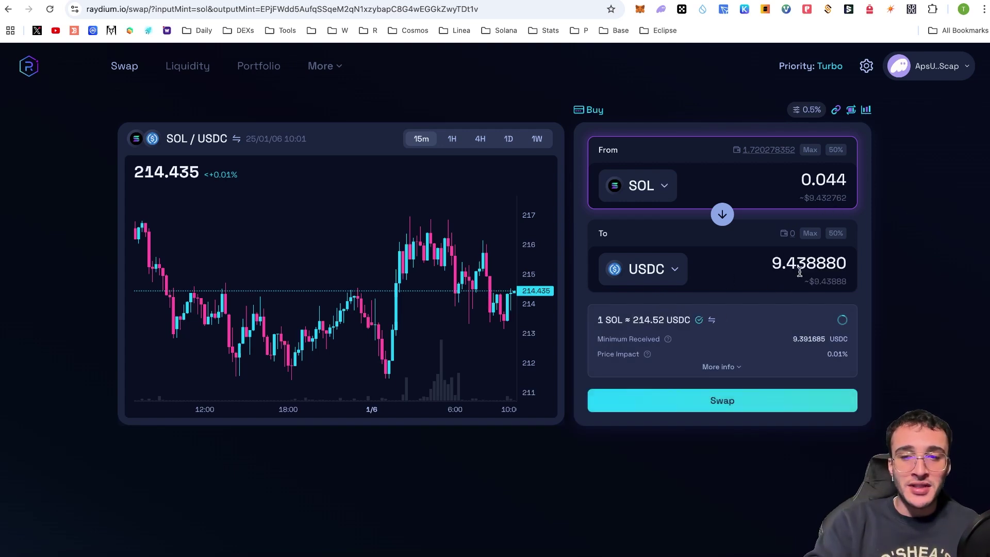
left_click(763, 401)
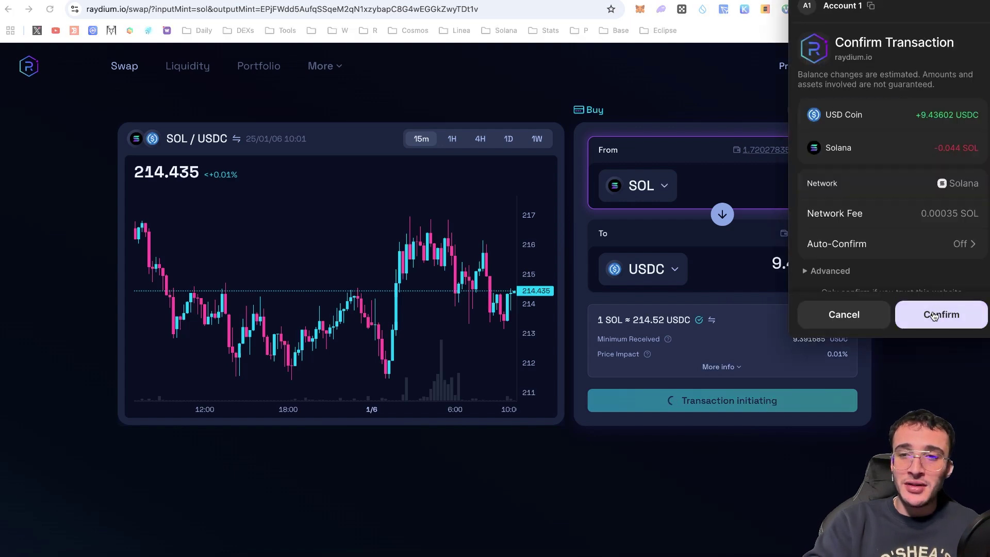
left_click(937, 316)
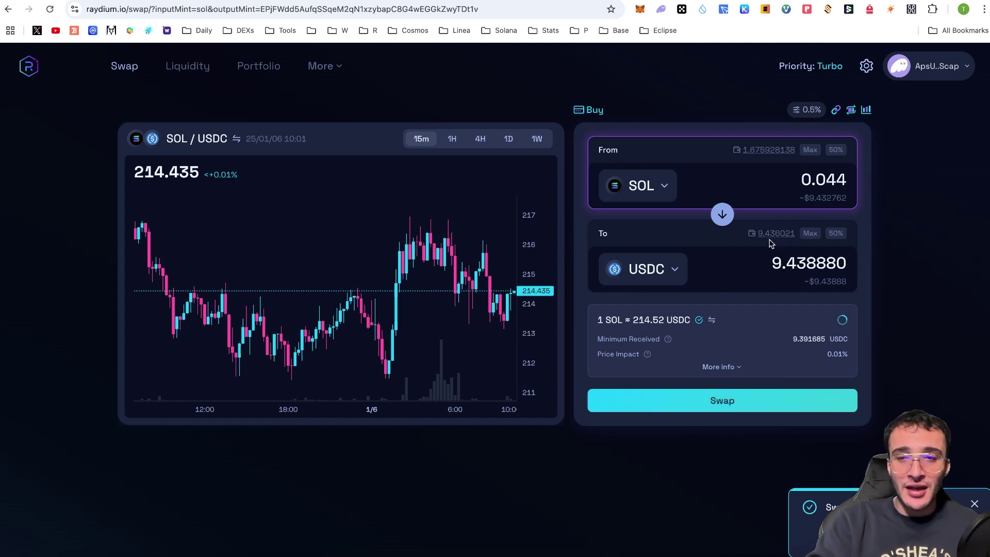
Return to the Liquidity Pools list, where SOL-USDC leads the concentrated pools at 87.15% APR.
left_click(195, 69)
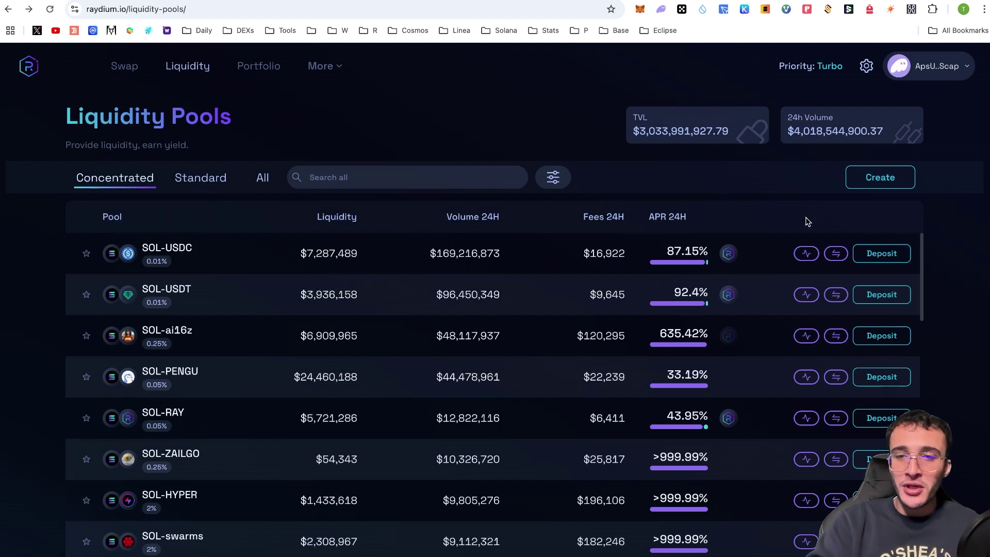
mouse_move(692, 262)
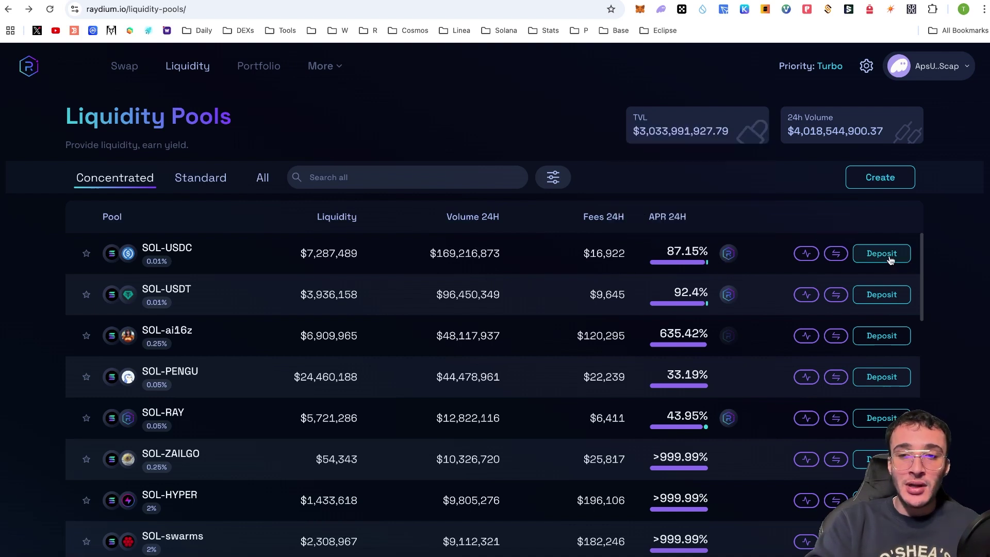
Start a SOL-USDC position using max USDC, trying ±0.3% to ±1% ranges before settling on ±0.1%.
left_click(890, 260)
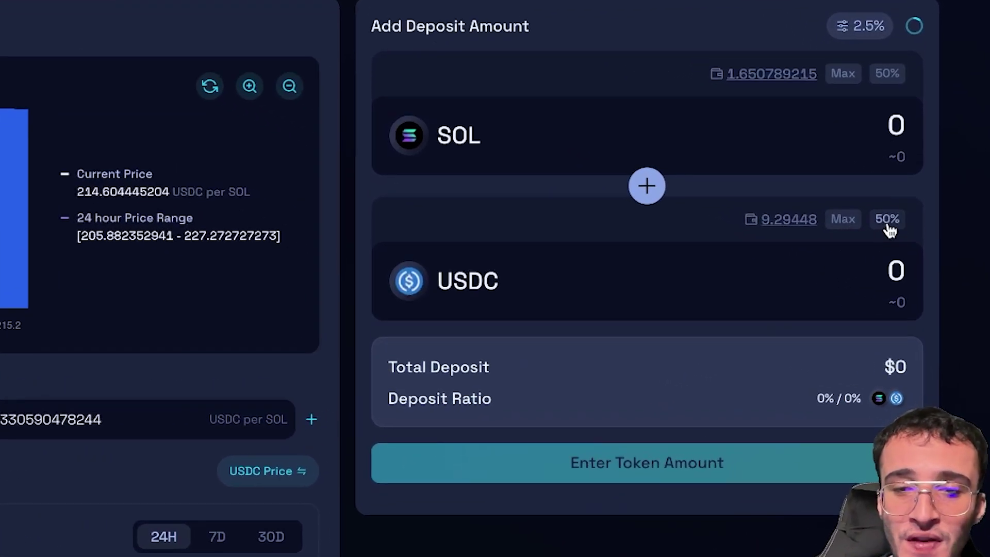
left_click(888, 227)
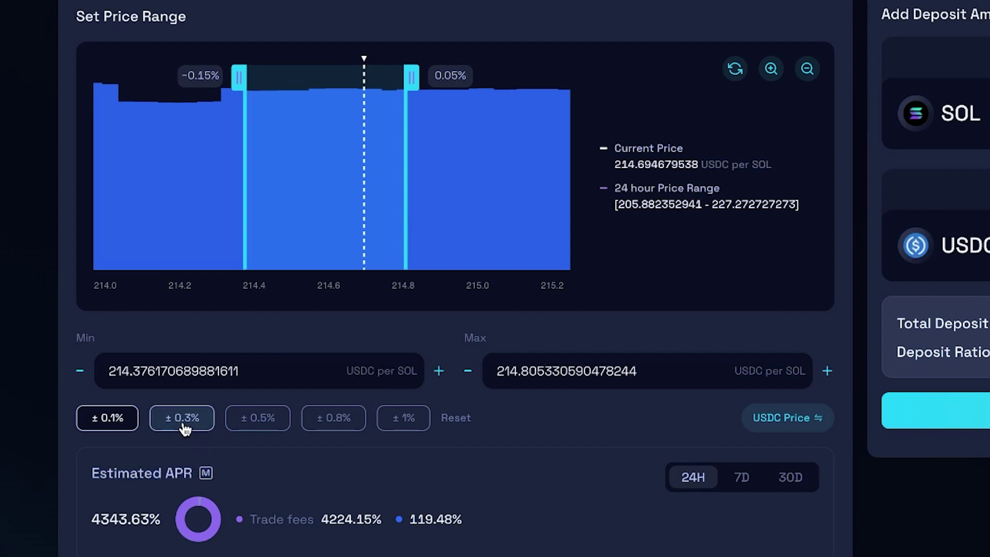
left_click(185, 420)
left_click(273, 420)
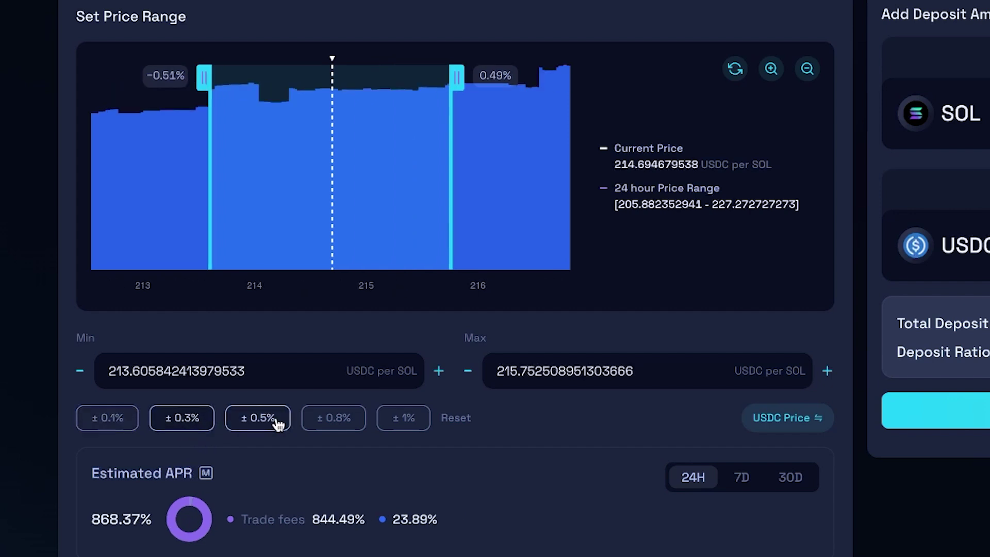
left_click(338, 420)
left_click(401, 418)
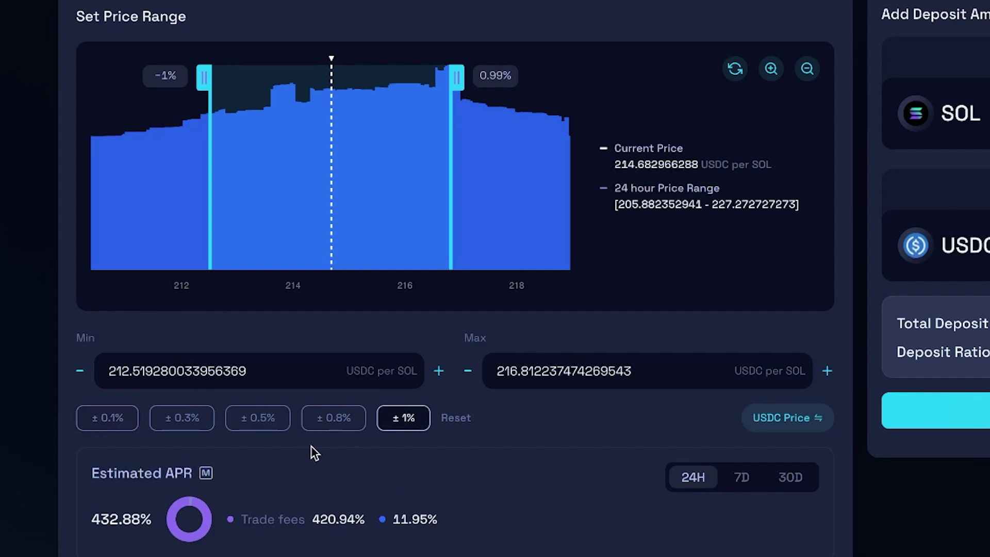
left_click(107, 429)
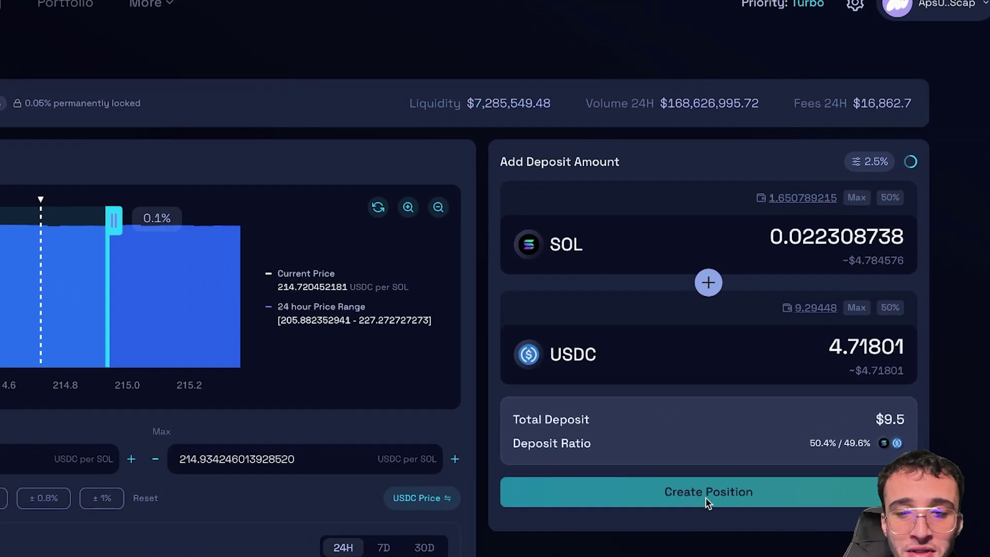
Create the SOL/USDC position, confirm the deposit and approve it in Phantom.
left_click(727, 475)
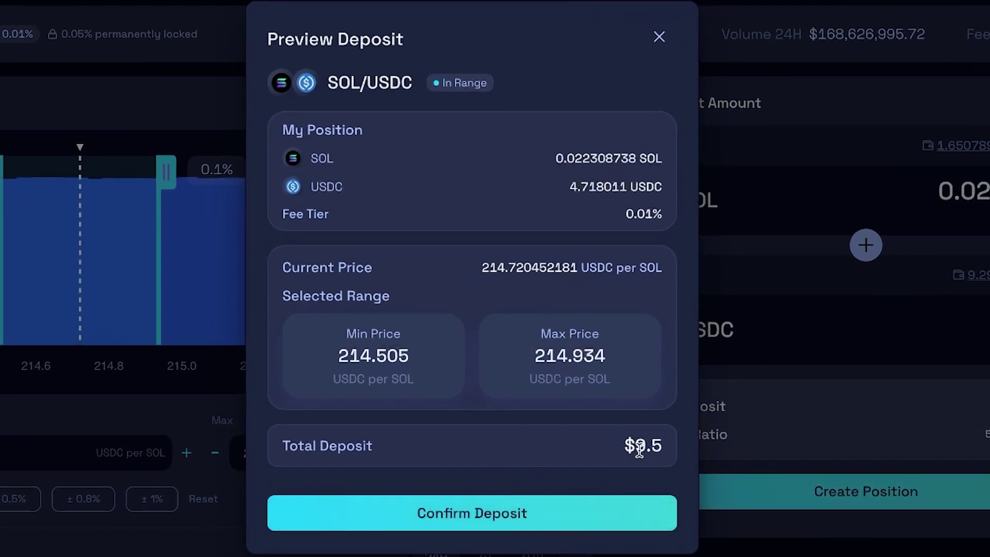
left_click(509, 515)
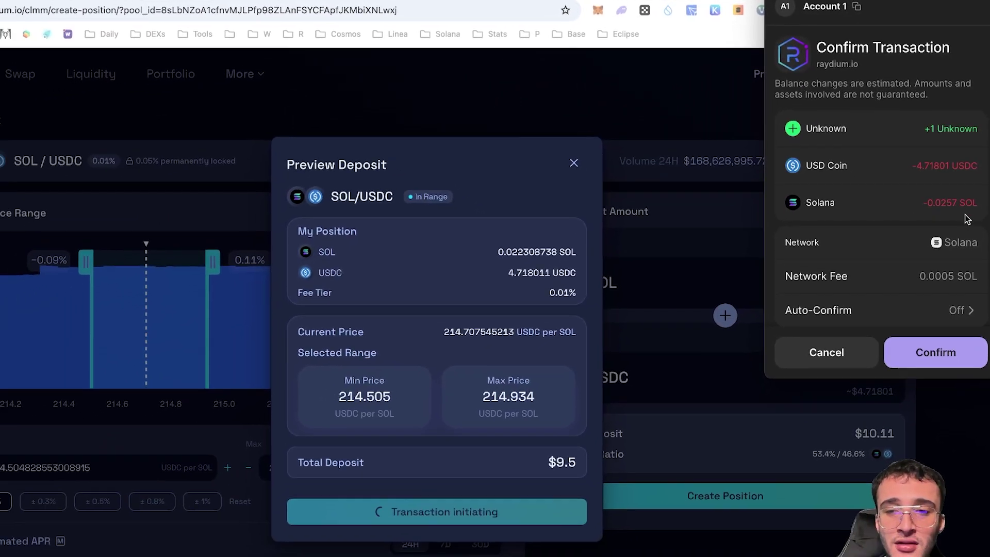
left_click(933, 366)
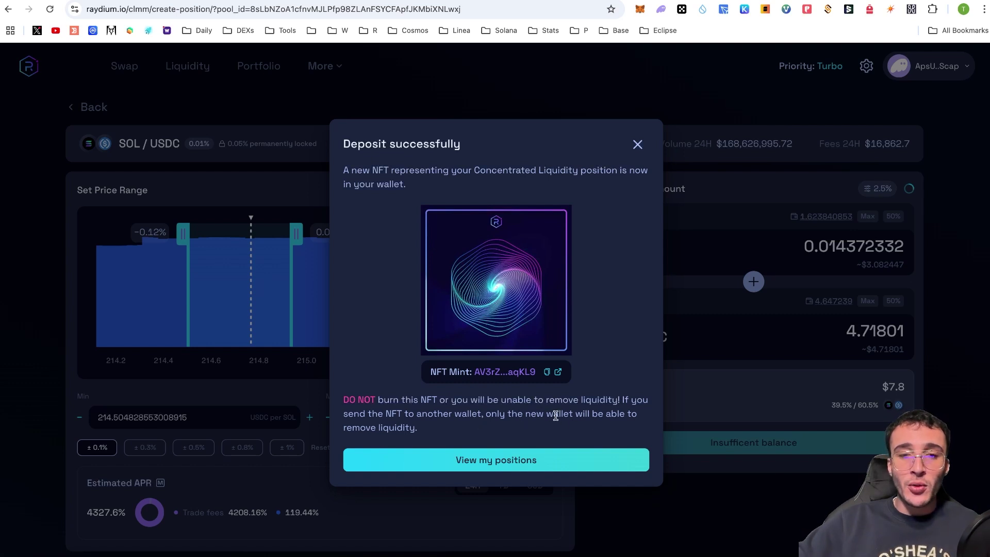
Open the new SOL/USDC position in Portfolio and expand it: $7.99, 0.021205033 SOL, 3.438607 USDC.
left_click(511, 460)
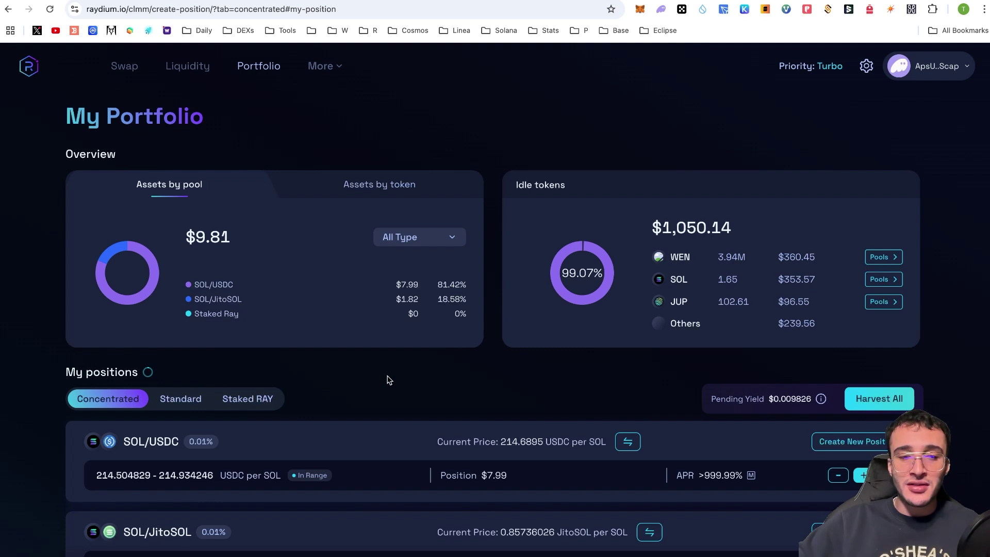
scroll(512, 370, "down", 1)
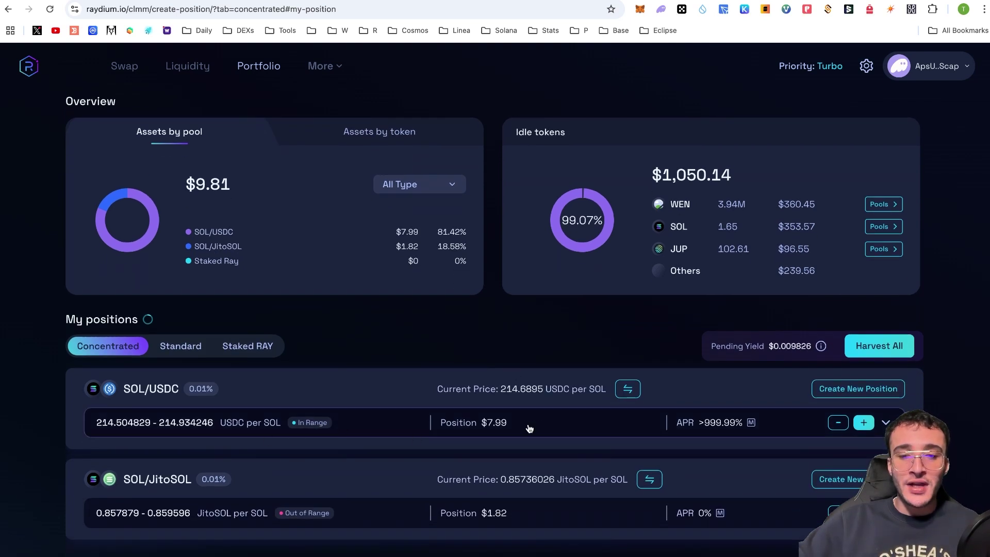
mouse_move(178, 396)
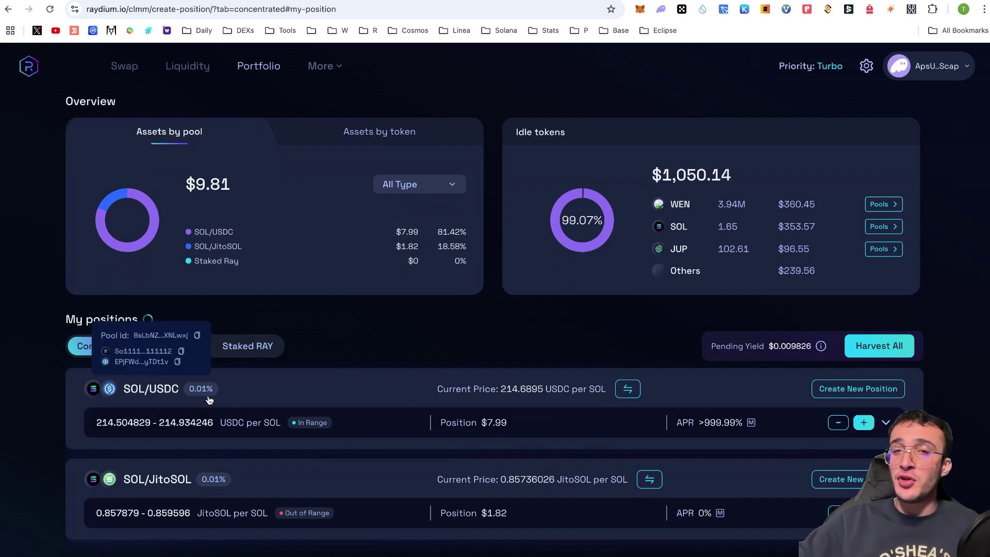
left_click(205, 423)
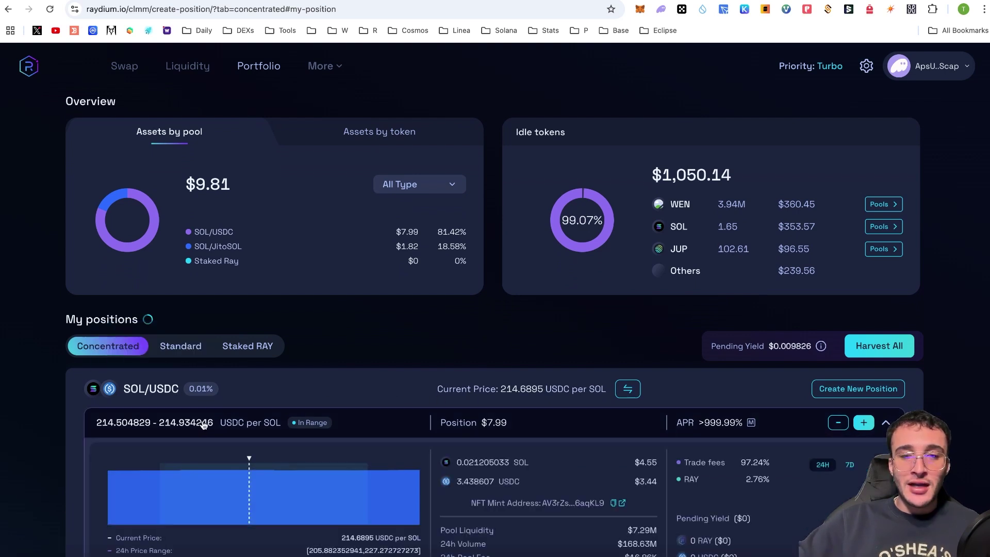
scroll(515, 385, "down", 2)
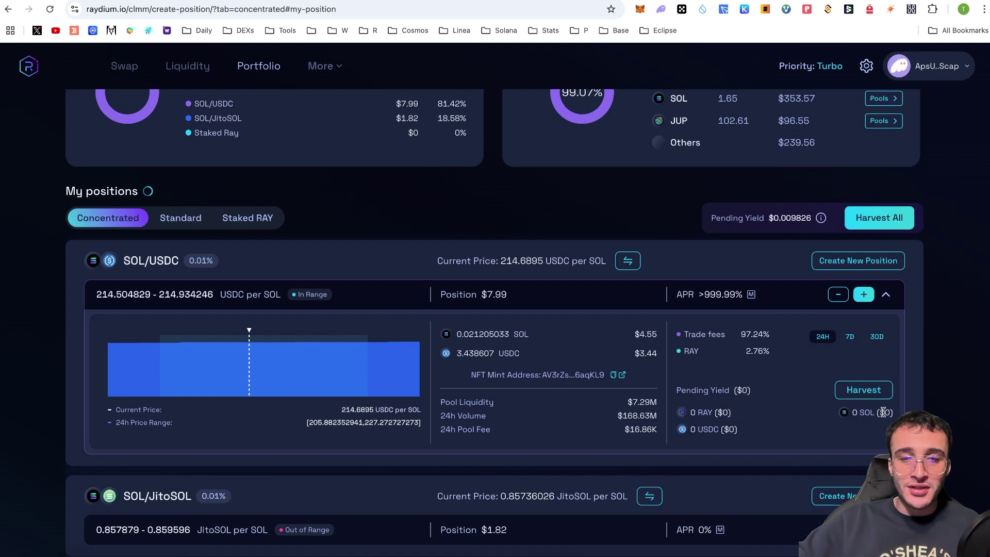
scroll(805, 396, "down", 1)
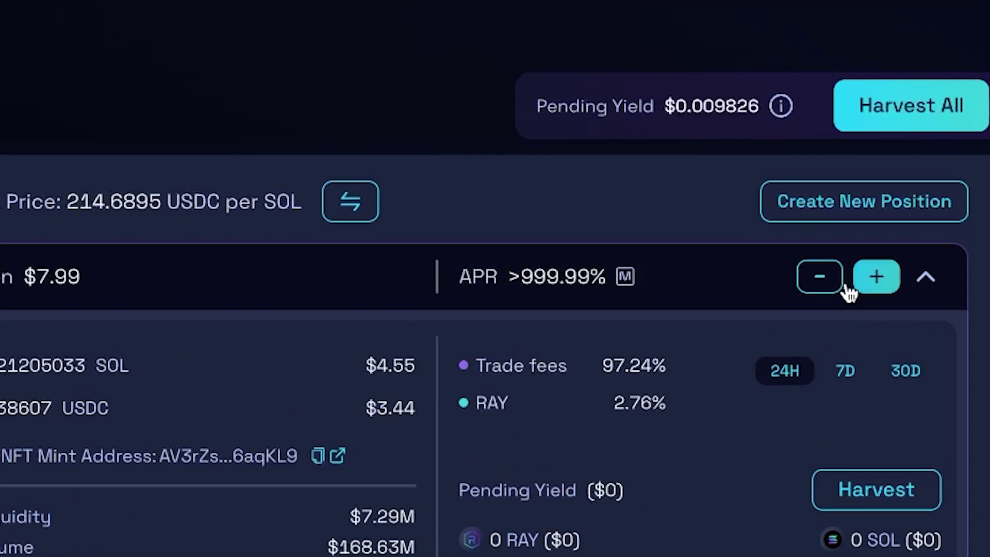
left_click(824, 275)
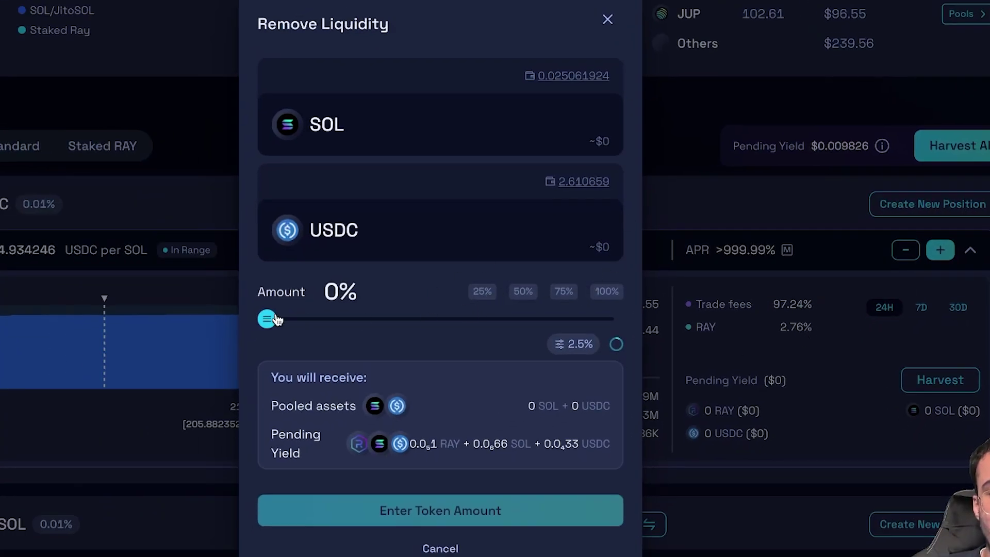
left_click_drag(276, 320, 464, 320)
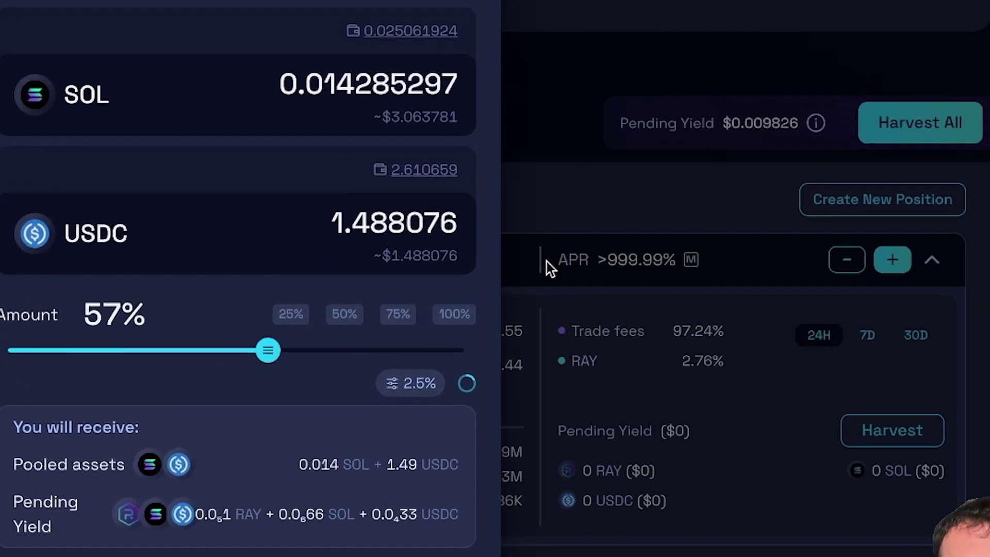
left_click(676, 253)
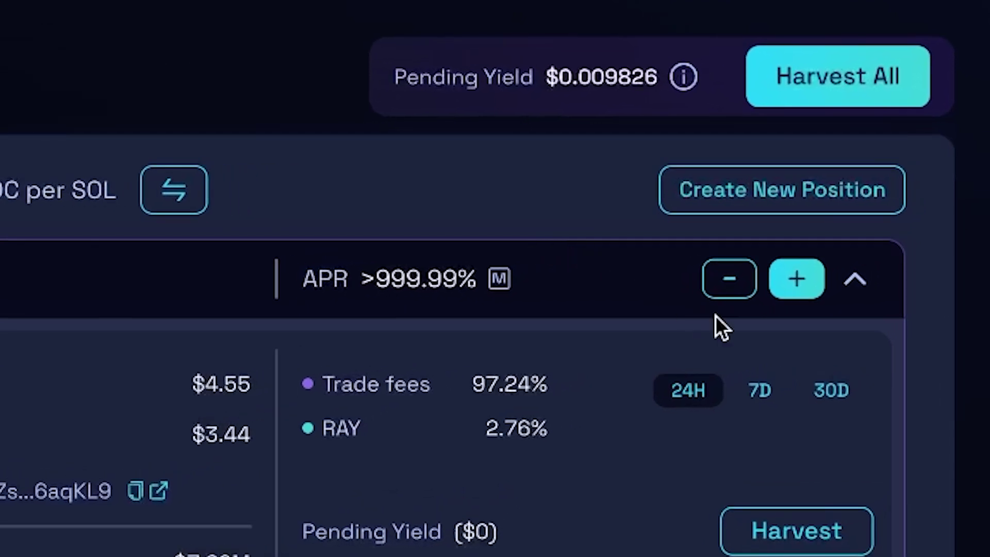
left_click(819, 292)
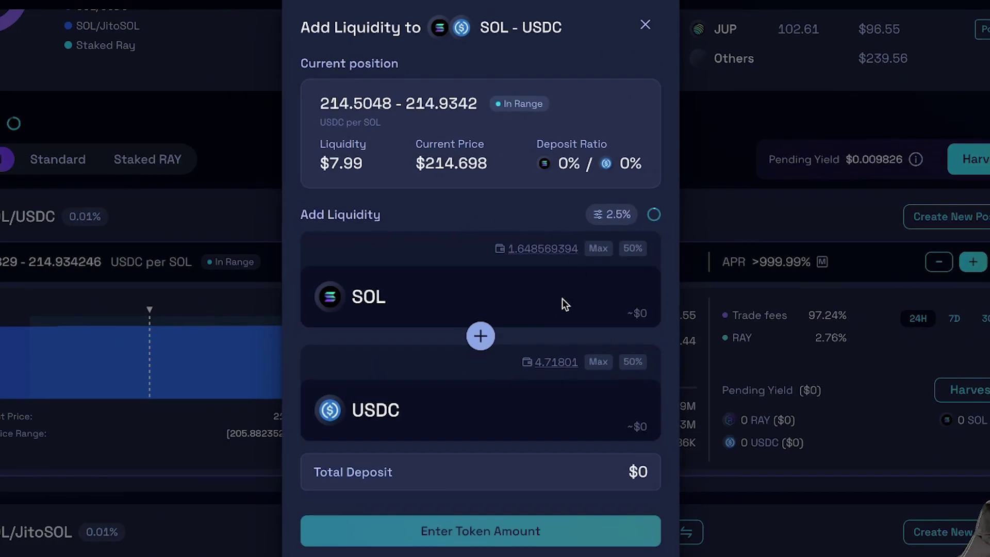
left_click(633, 249)
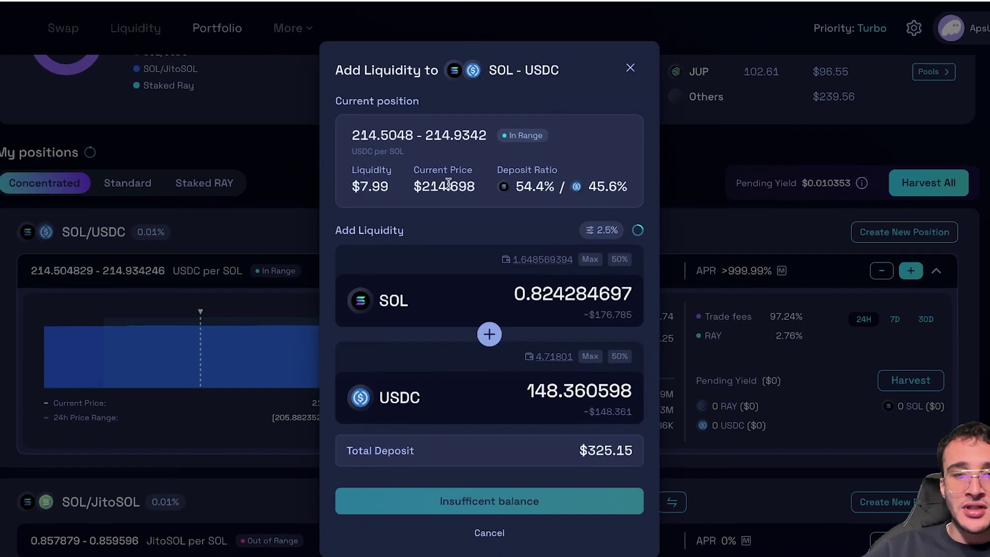
Close the deposit window and expand the RAY pool on the Staking page (4.95% APR, 0 RAY).
left_click(731, 203)
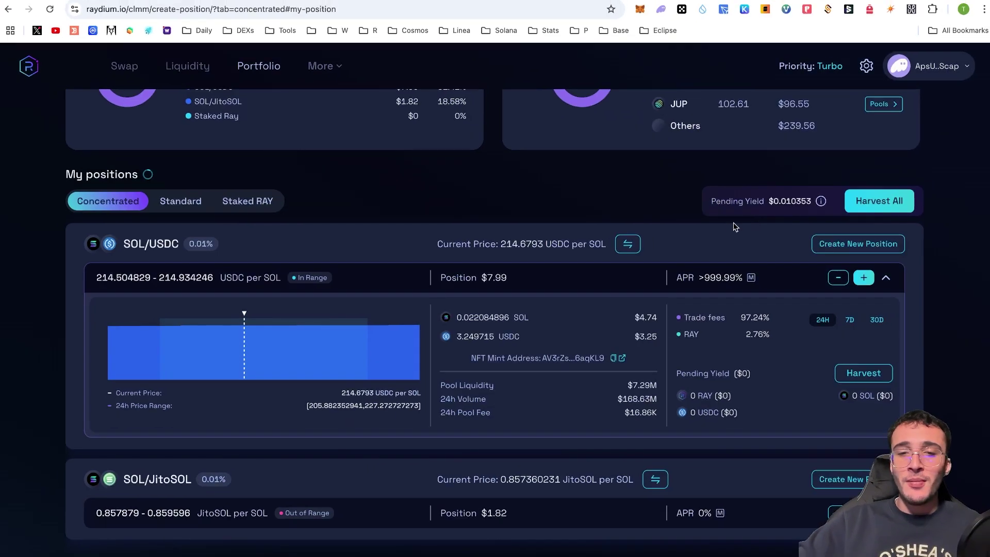
scroll(719, 249, "up", 4)
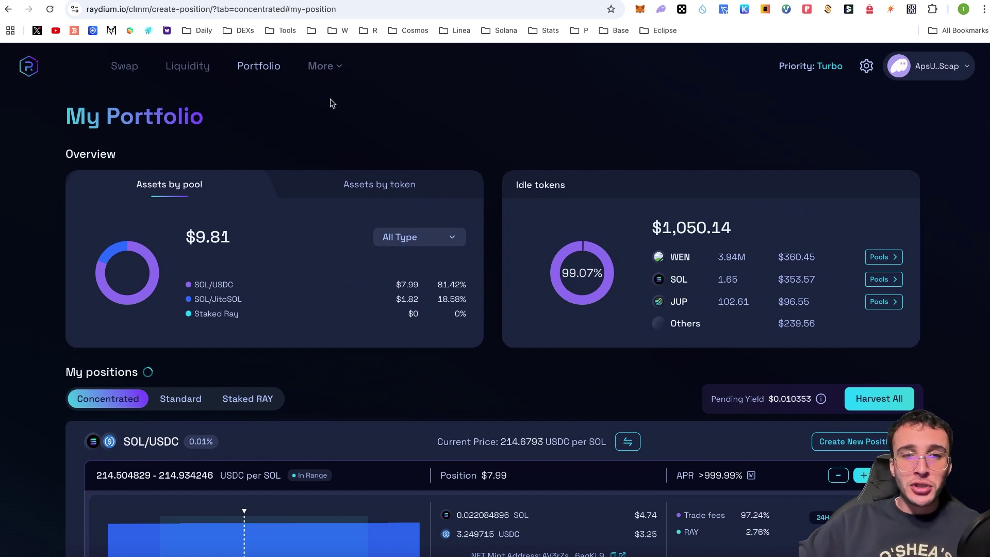
mouse_move(338, 70)
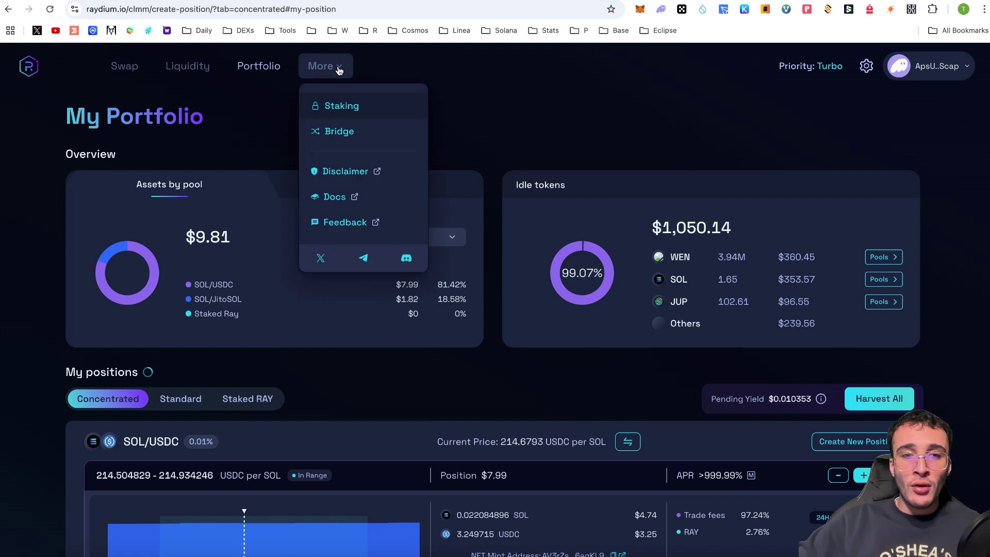
left_click(347, 106)
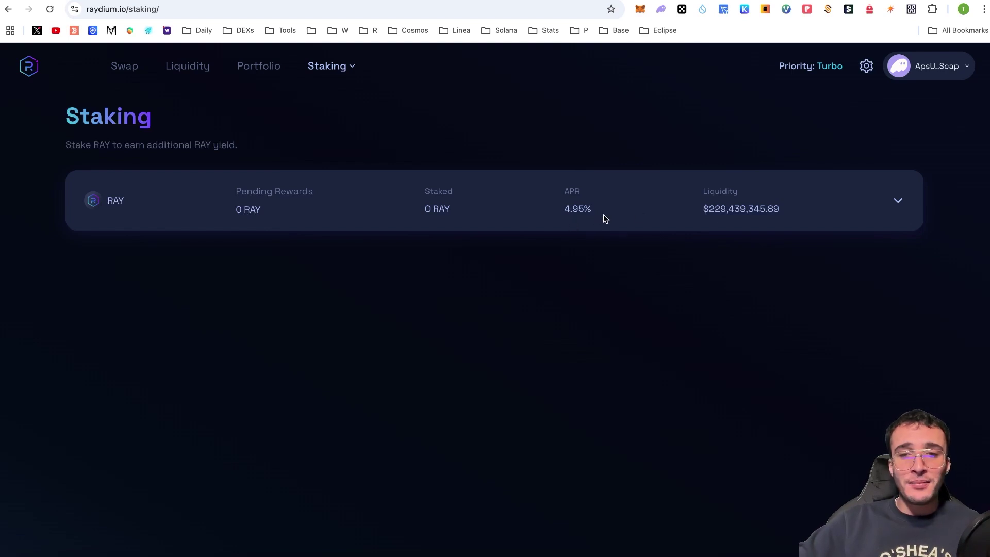
left_click(546, 213)
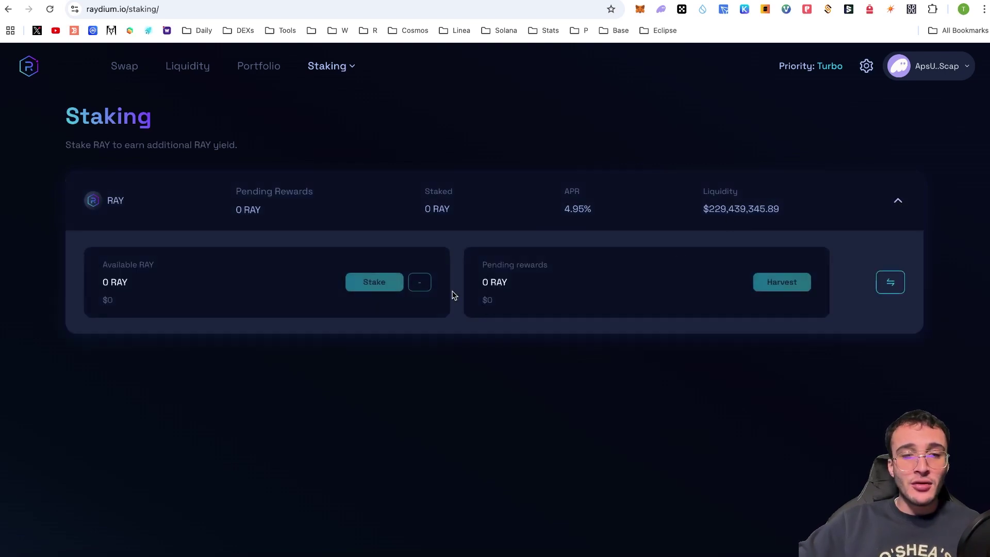
mouse_move(363, 293)
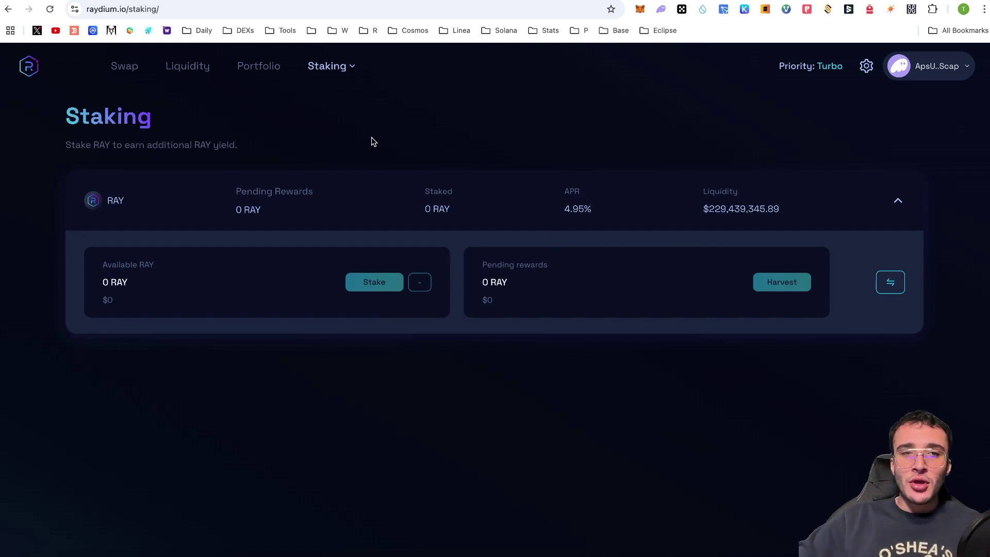
Open the Bridge page, browse the network lists unchanged, and flip direction to Solana → Ethereum USDC.
left_click(348, 67)
left_click(356, 133)
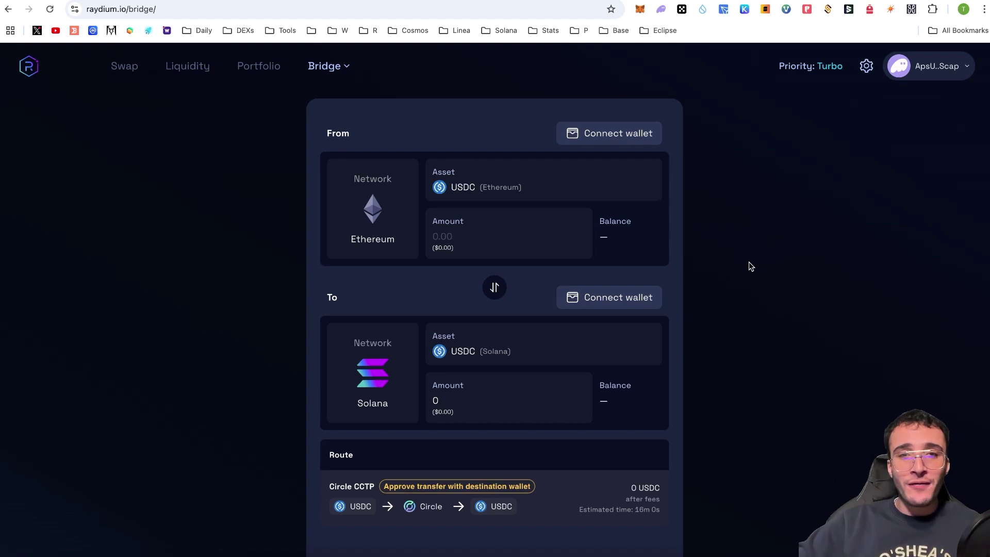
left_click(384, 238)
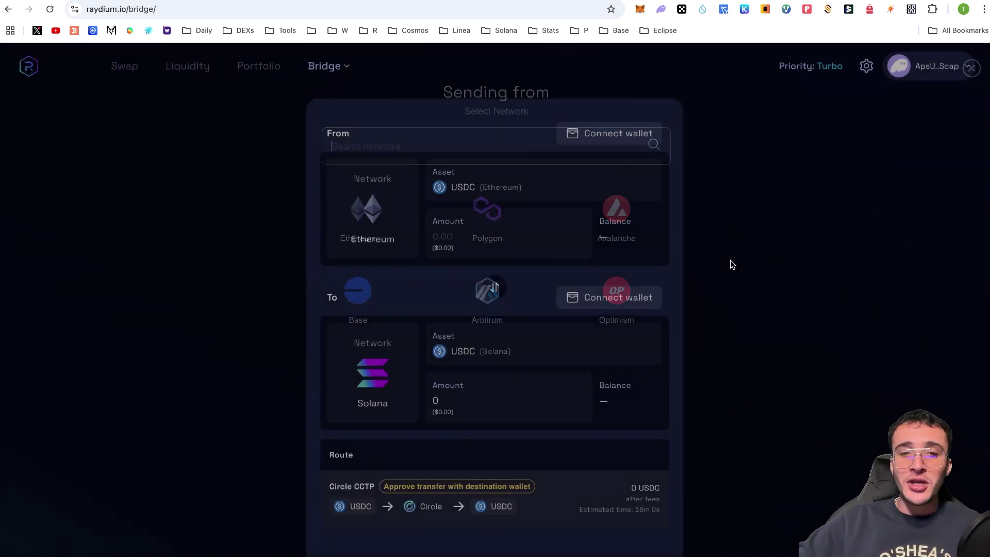
left_click(731, 265)
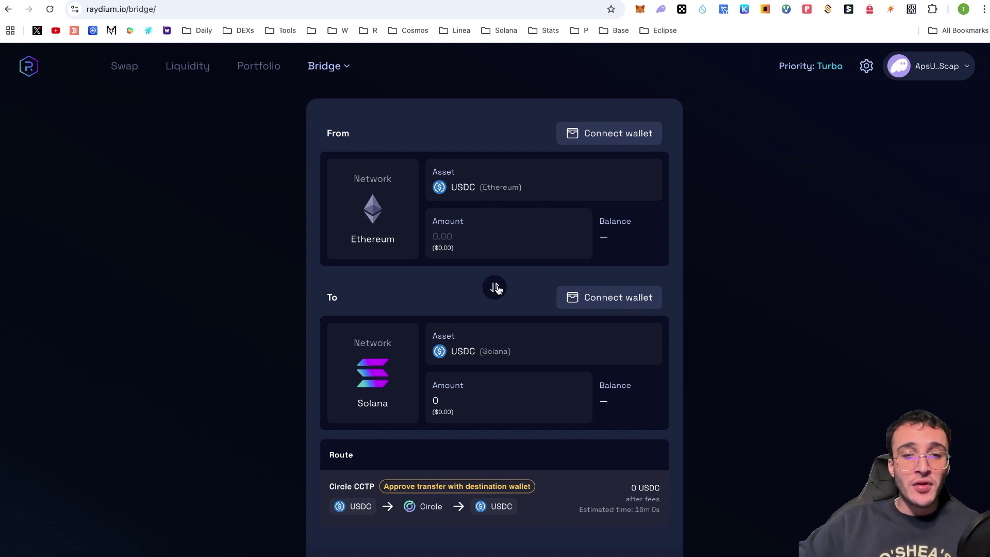
left_click(495, 287)
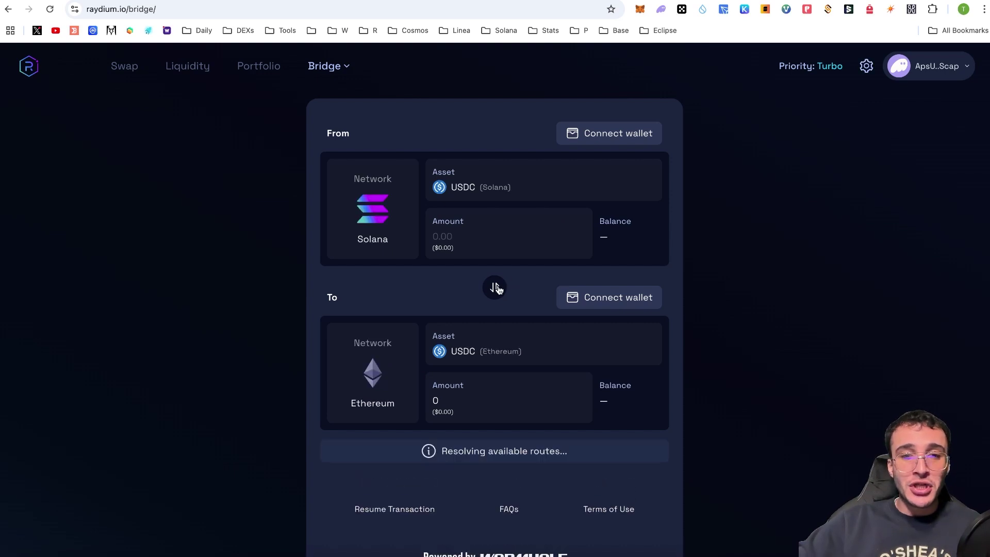
left_click(381, 362)
left_click(788, 185)
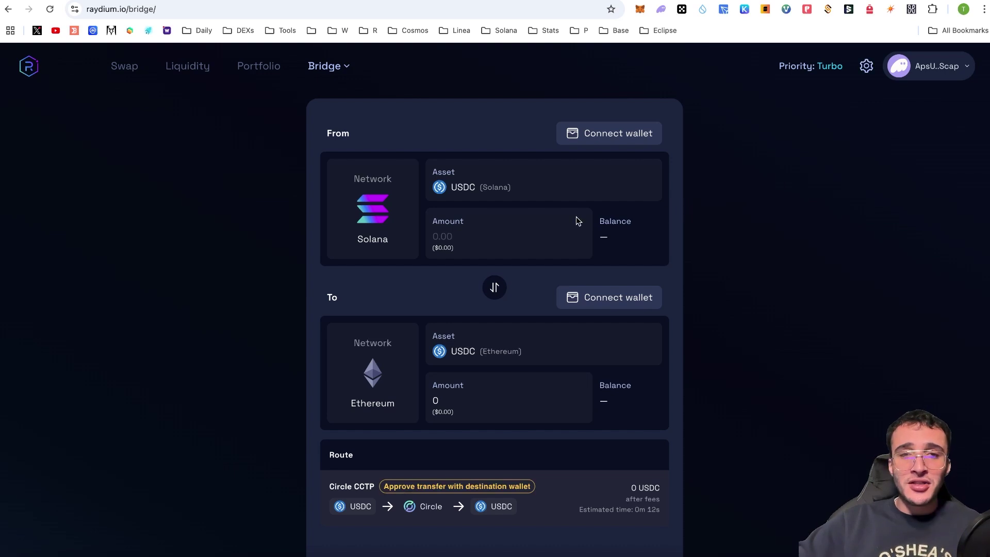
Visit Swap and Liquidity, then return via the Raydium logo to the SOL/USDC swap form.
left_click(127, 71)
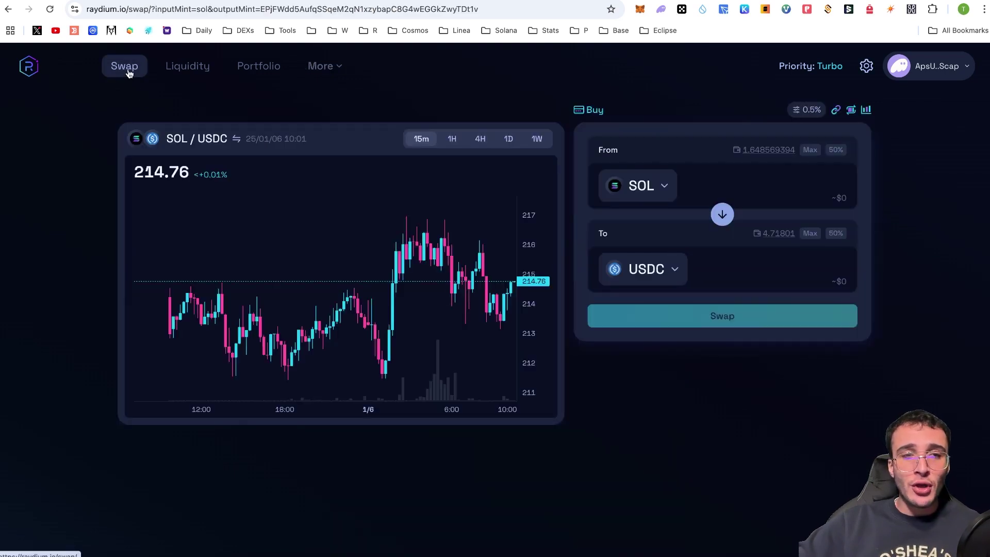
left_click(192, 72)
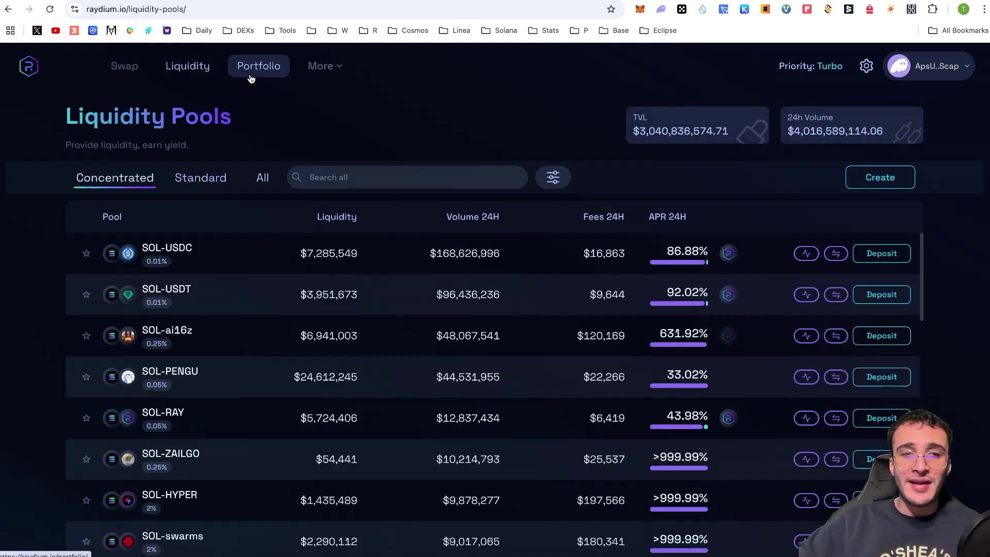
mouse_move(330, 70)
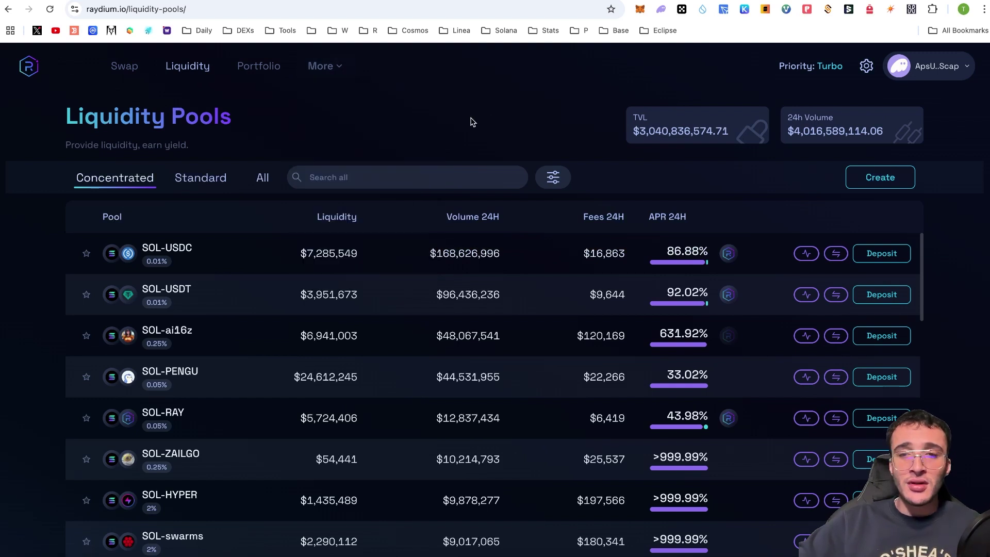
left_click(28, 71)
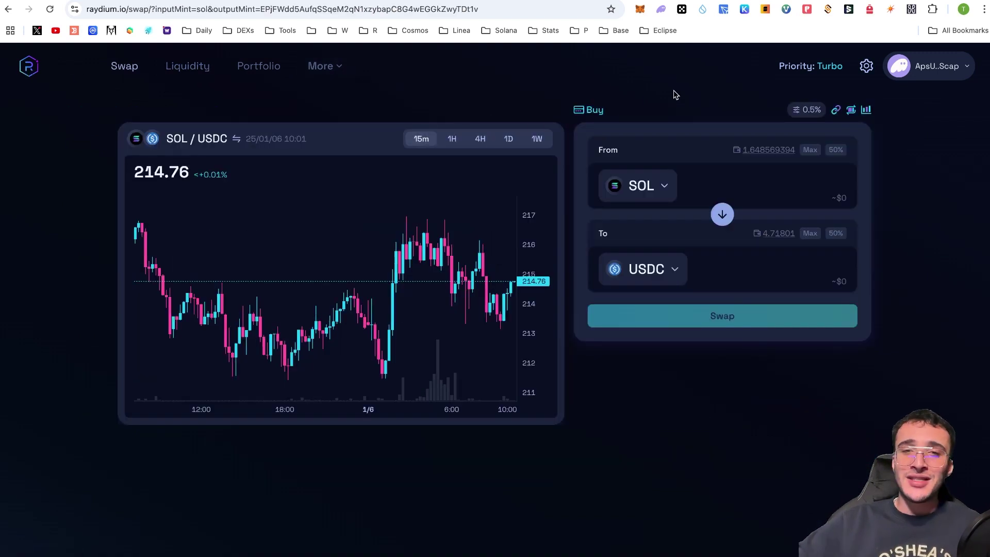